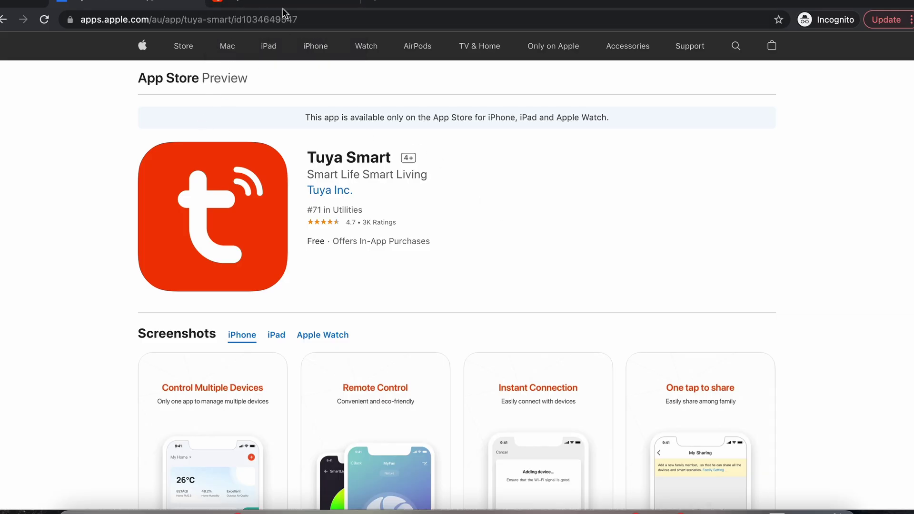
- Switch from the Tuya Smart App Store listing to the tuya.com tab
{"action": "left_click", "coordinate": [287, 4]}
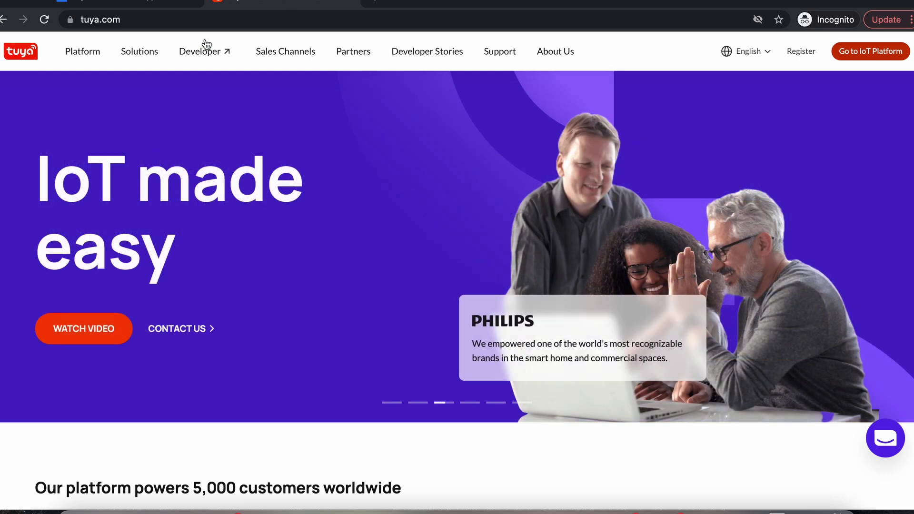
- Go from tuya.com to the IoT Platform's Cloud Management development page
{"action": "mouse_move", "coordinate": [82, 51]}
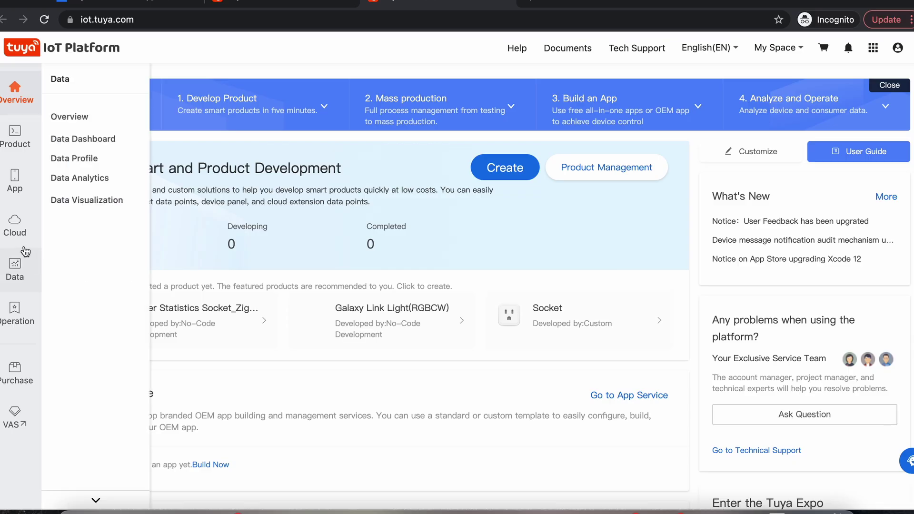
{"action": "left_click", "coordinate": [10, 231]}
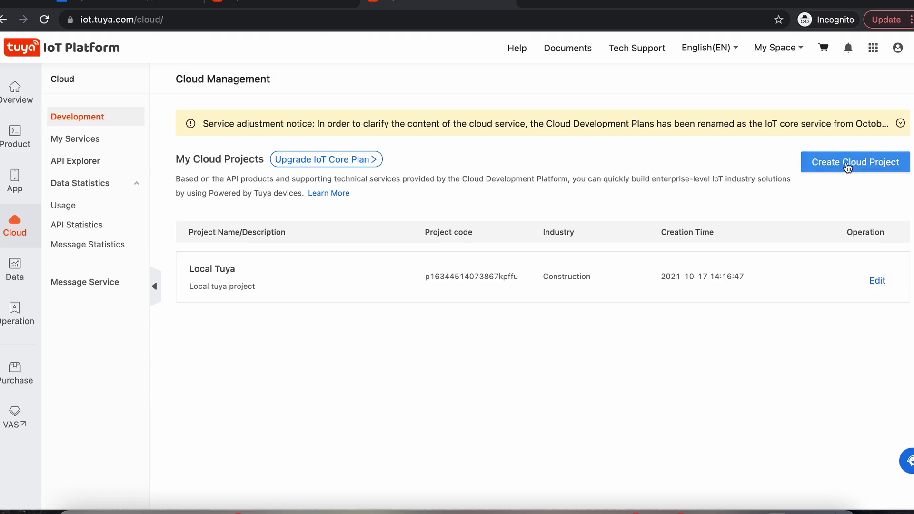
- Start a new cloud project to bring up the empty Create Cloud Project form
{"action": "left_click", "coordinate": [848, 167]}
- Name the project 'home assistant' with Smart Home as industry and development method
{"action": "left_click", "coordinate": [385, 160]}
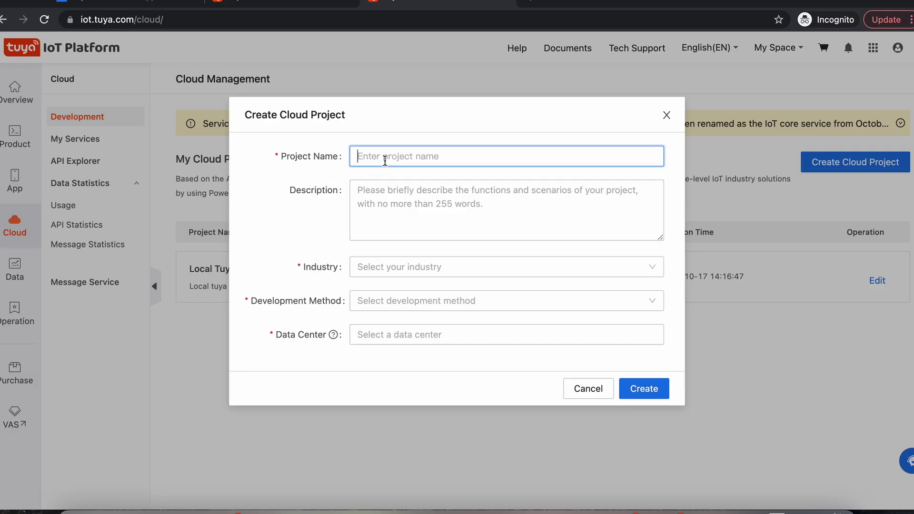
{"action": "type", "text": "ma"}
{"action": "key", "text": "BackSpace"}
{"action": "key", "text": "BackSpace"}
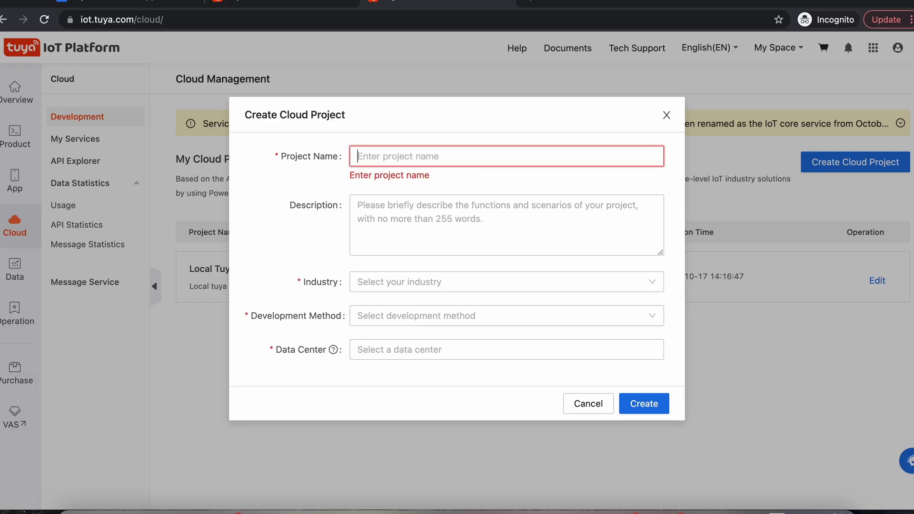
{"action": "type", "text": "home a"}
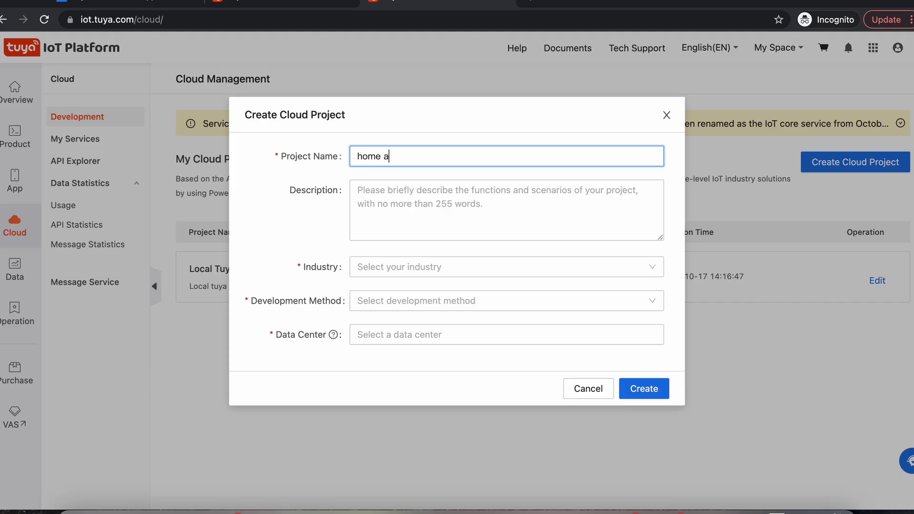
{"action": "type", "text": "ssistant"}
{"action": "left_click", "coordinate": [394, 212]}
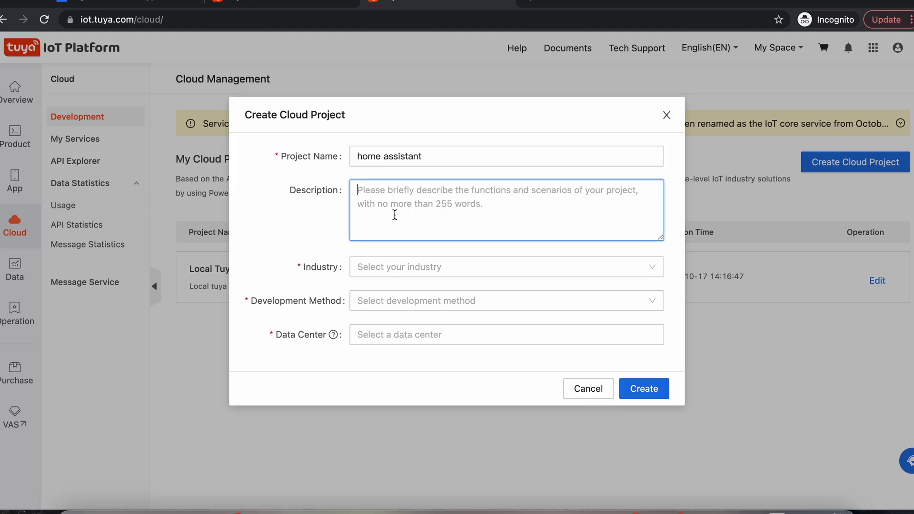
{"action": "left_click", "coordinate": [405, 268]}
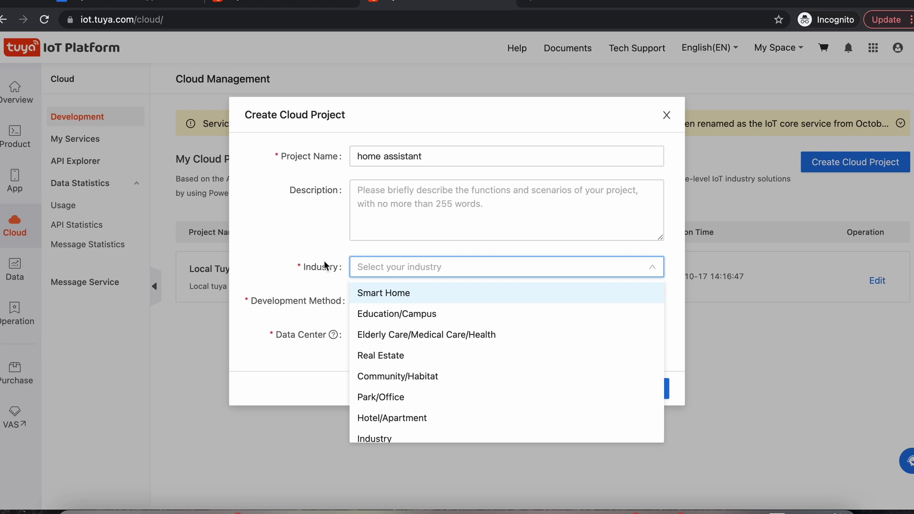
{"action": "left_click", "coordinate": [379, 295]}
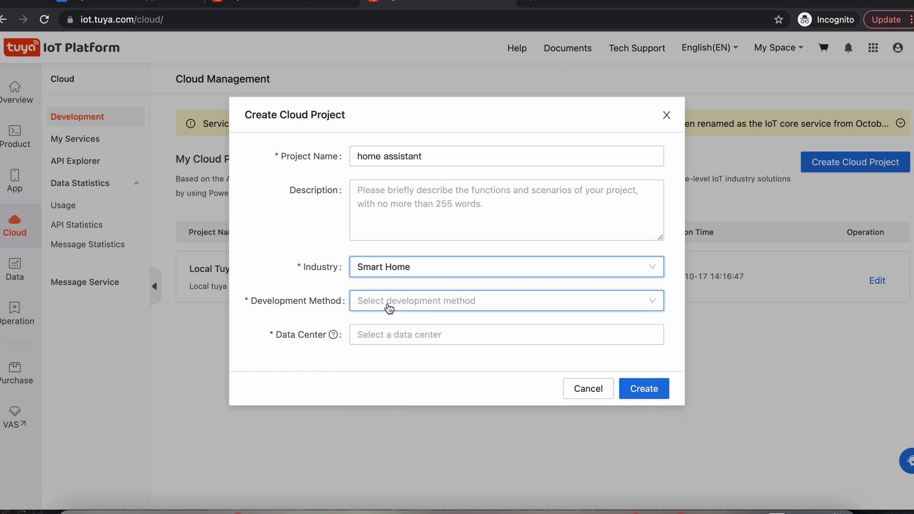
{"action": "left_click", "coordinate": [389, 307]}
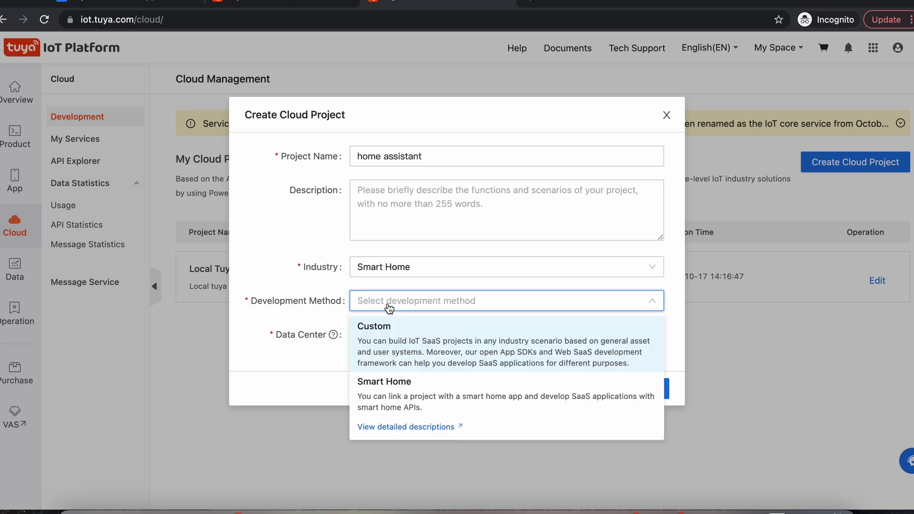
{"action": "left_click", "coordinate": [389, 395]}
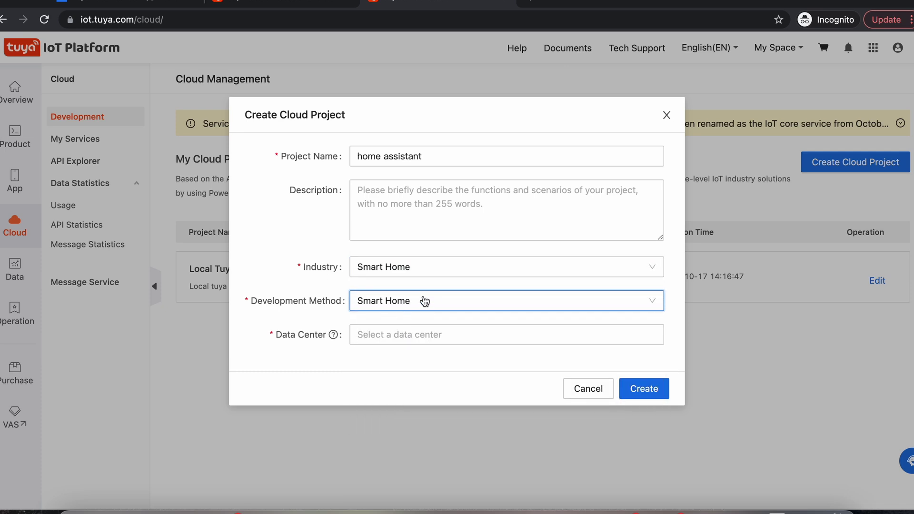
- Add Central Europe, India, Western/Eastern America, Western Europe and China data centers, then create
{"action": "left_click", "coordinate": [442, 330]}
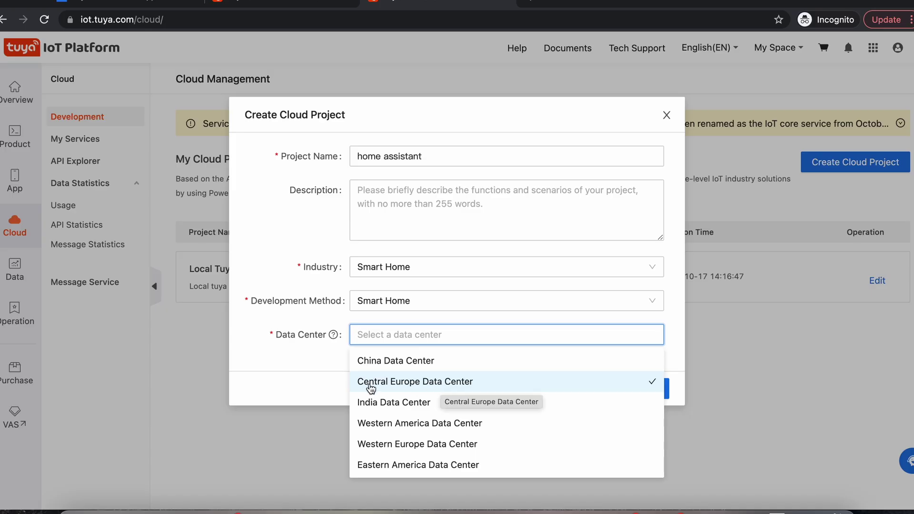
{"action": "left_click", "coordinate": [434, 388]}
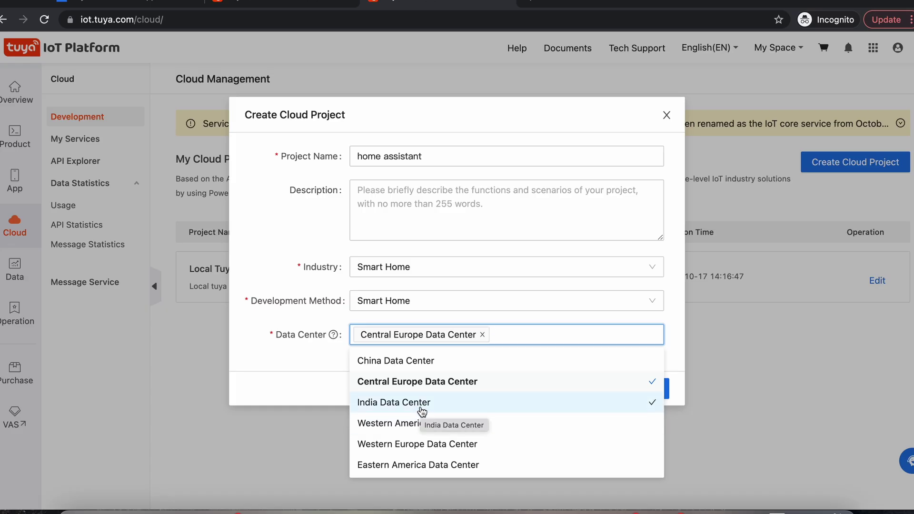
{"action": "left_click", "coordinate": [422, 410]}
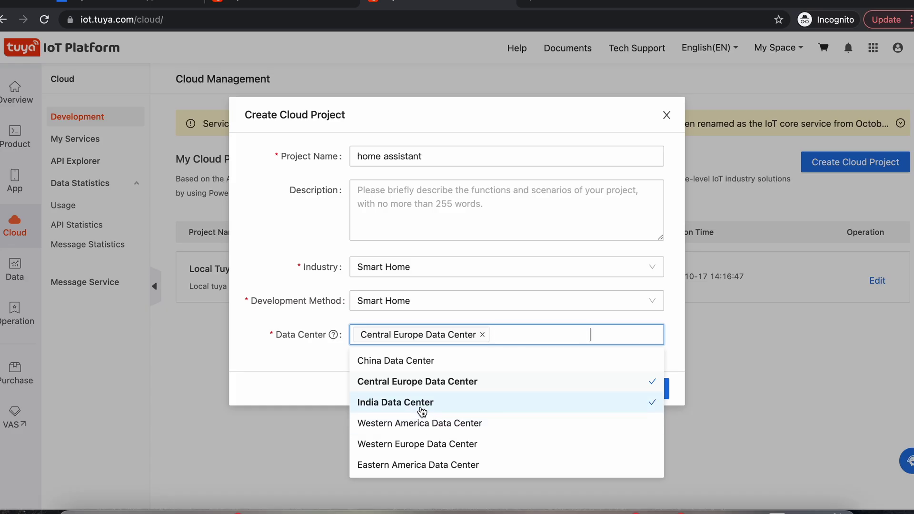
{"action": "left_click", "coordinate": [435, 432]}
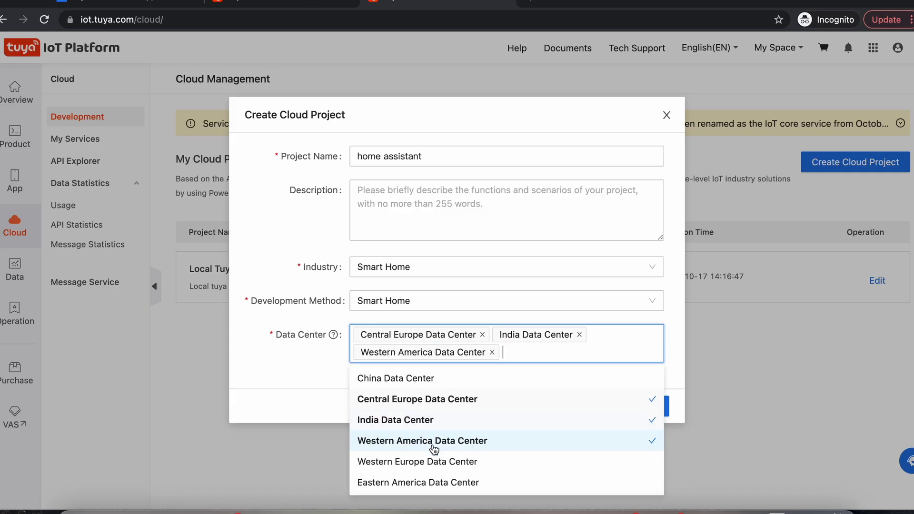
{"action": "left_click", "coordinate": [424, 461]}
{"action": "left_click", "coordinate": [424, 482]}
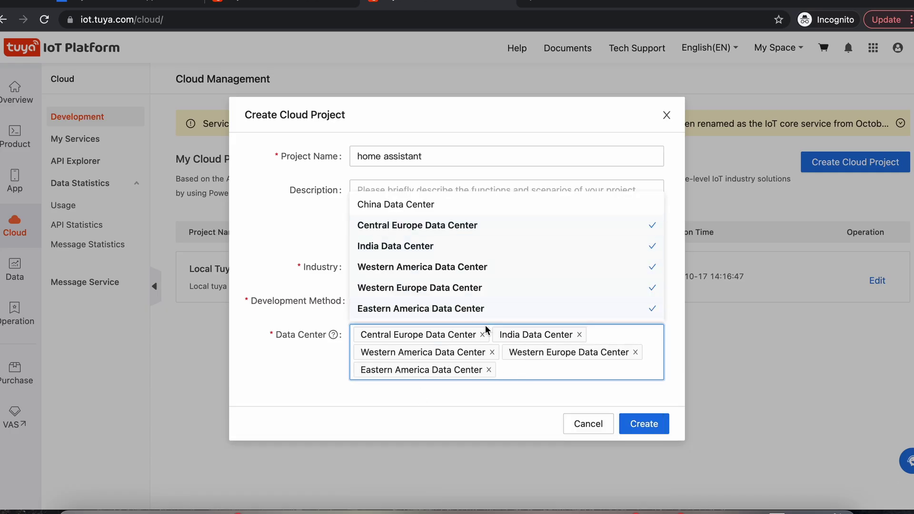
{"action": "left_click", "coordinate": [517, 205]}
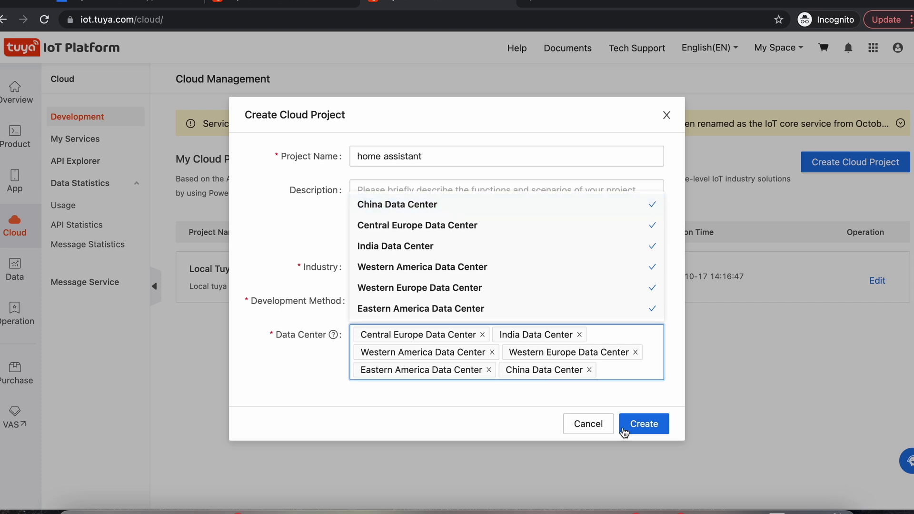
{"action": "left_click", "coordinate": [477, 423]}
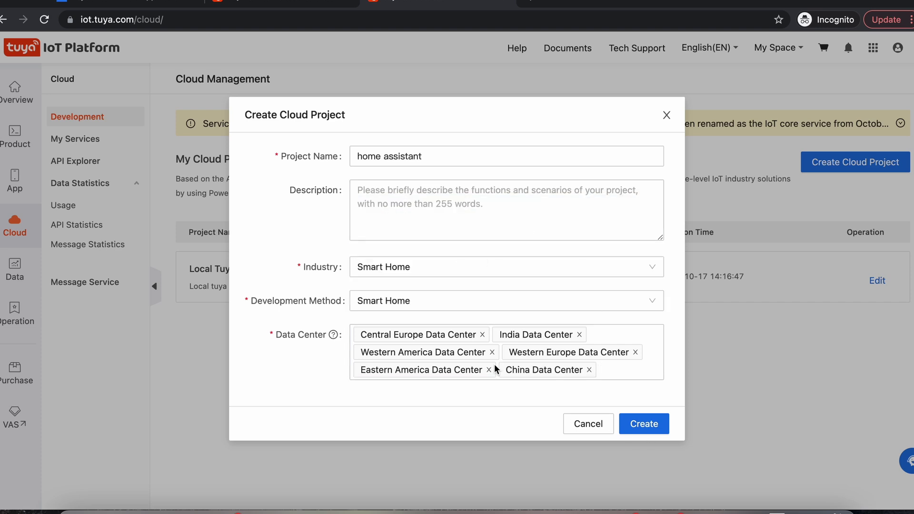
{"action": "left_click", "coordinate": [650, 423]}
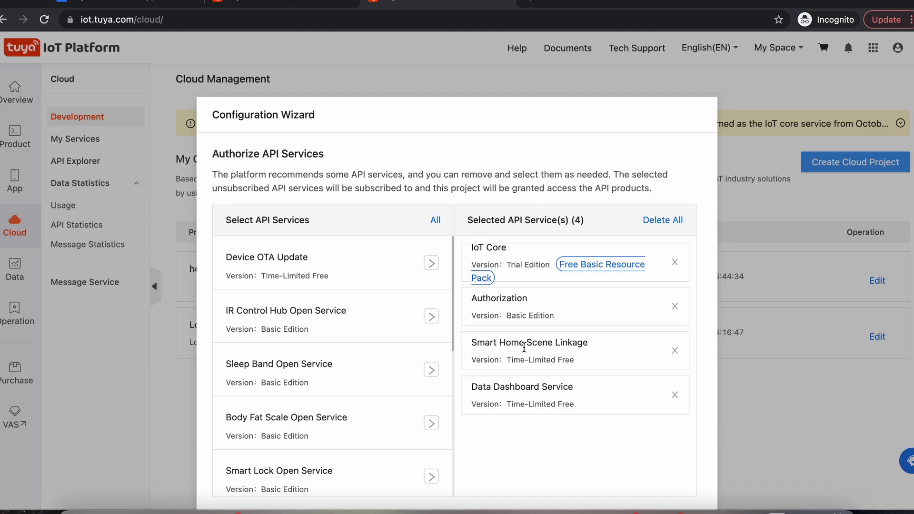
- Authorize the four recommended API services, then reopen the home assistant project from the project list
{"action": "scroll", "coordinate": [593, 381], "scroll_direction": "down", "scroll_amount": 1}
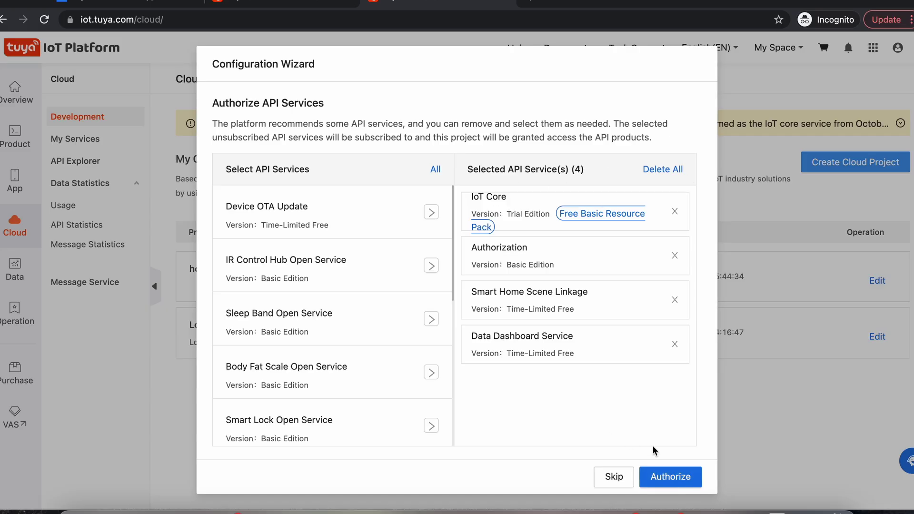
{"action": "left_click", "coordinate": [664, 476]}
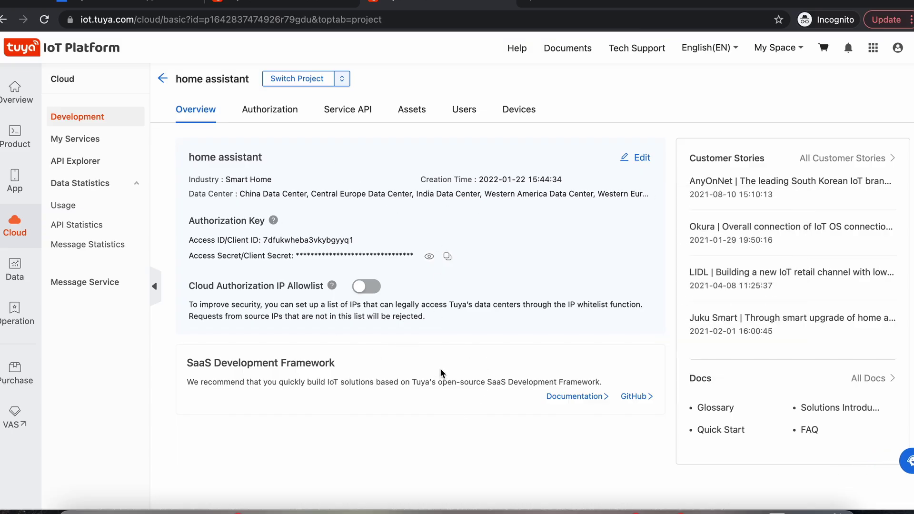
{"action": "left_click", "coordinate": [163, 81]}
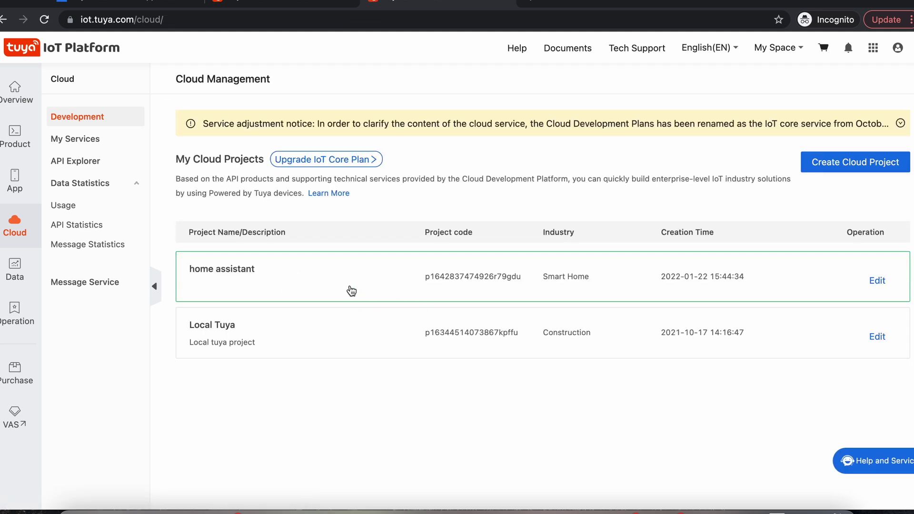
{"action": "left_click", "coordinate": [351, 291]}
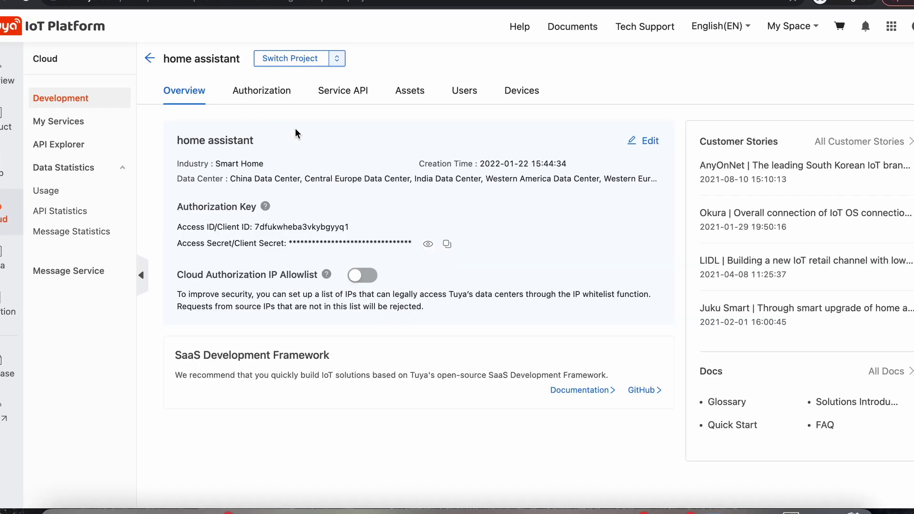
{"action": "left_click", "coordinate": [520, 94]}
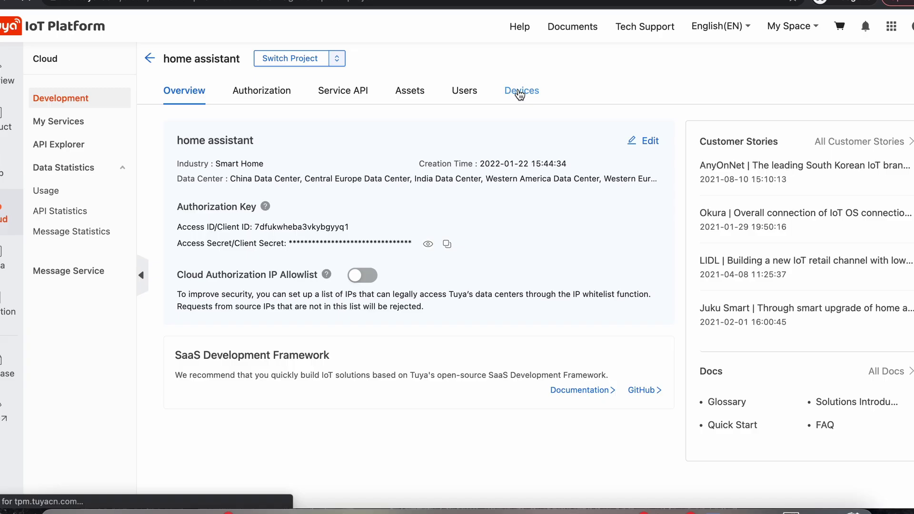
- Keep Central Europe Data Center on the Devices page and view the Link Tuya App Account tab
{"action": "left_click", "coordinate": [519, 95]}
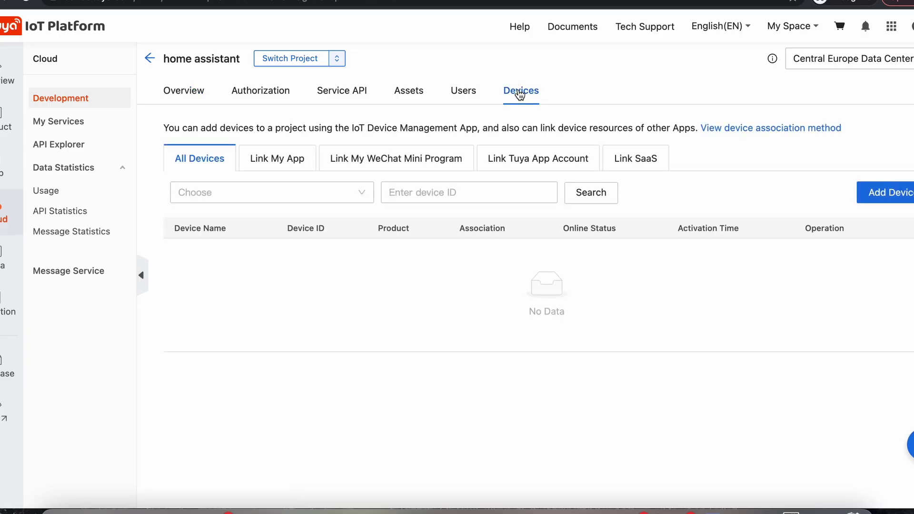
{"action": "left_click", "coordinate": [837, 61]}
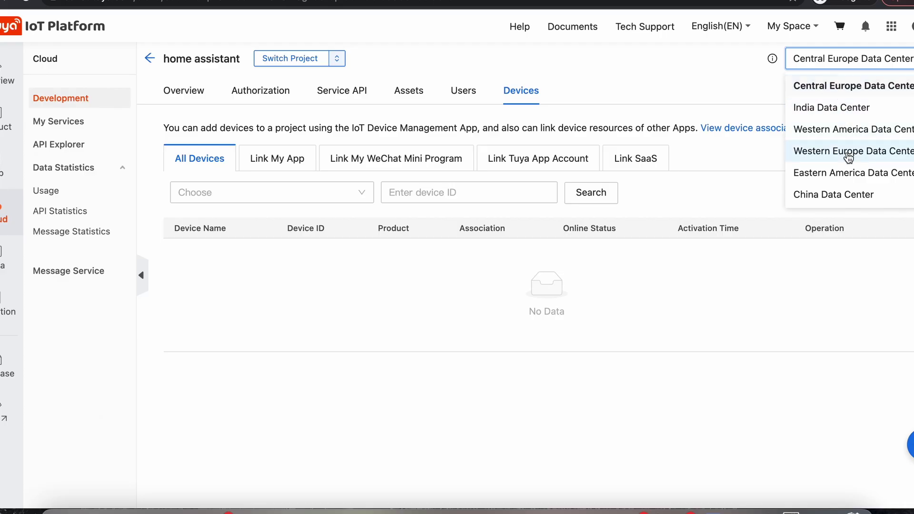
{"action": "left_click", "coordinate": [842, 91]}
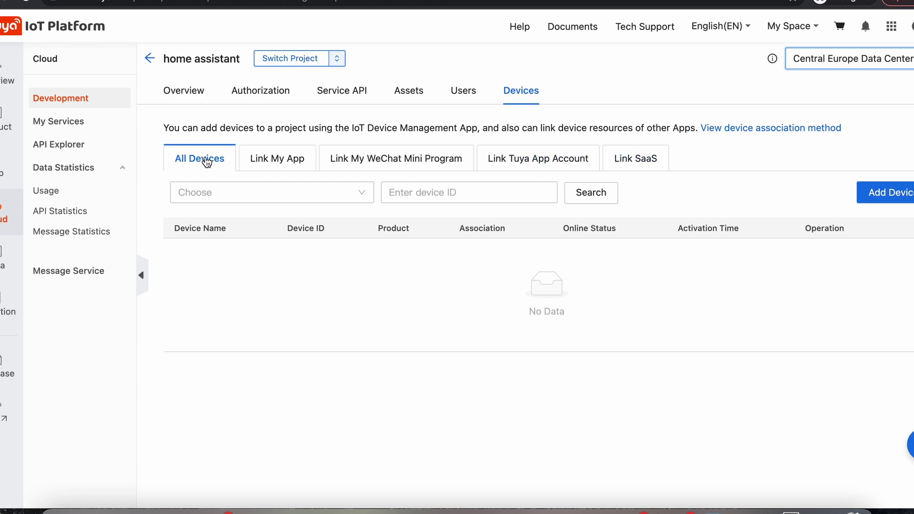
{"action": "left_click", "coordinate": [520, 165]}
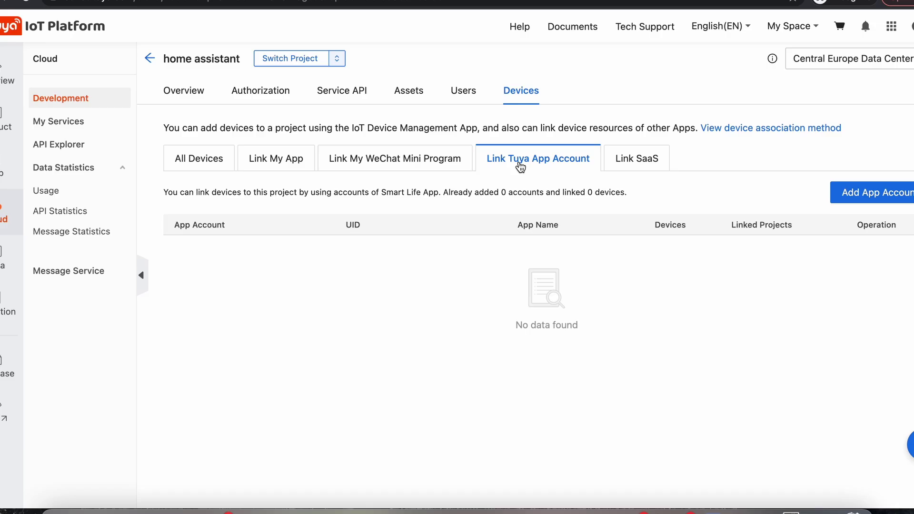
- Link a Smart Life app account via QR code, attaching its 4 devices, and review the data centers
{"action": "left_click", "coordinate": [873, 196]}
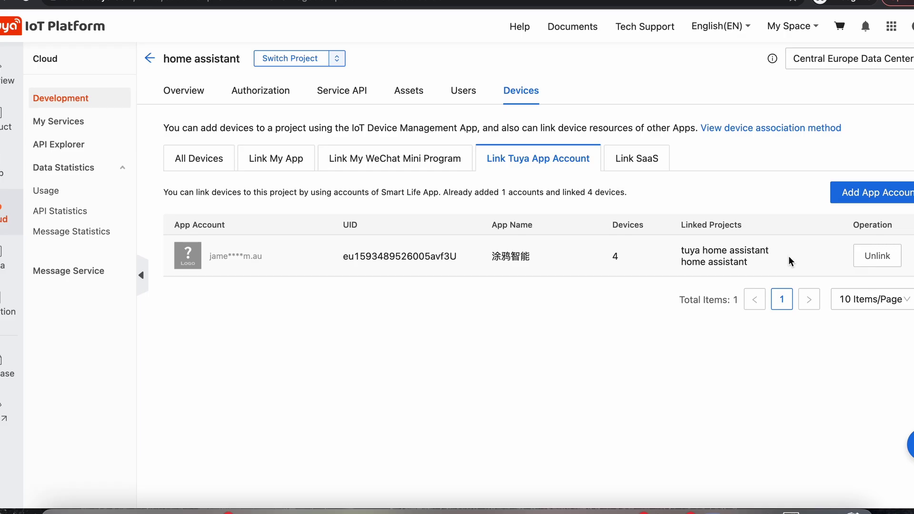
{"action": "left_click_drag", "start_coordinate": [604, 260], "coordinate": [632, 257]}
{"action": "left_click", "coordinate": [667, 265]}
{"action": "left_click", "coordinate": [836, 66]}
{"action": "left_click", "coordinate": [756, 215]}
{"action": "left_click", "coordinate": [863, 67]}
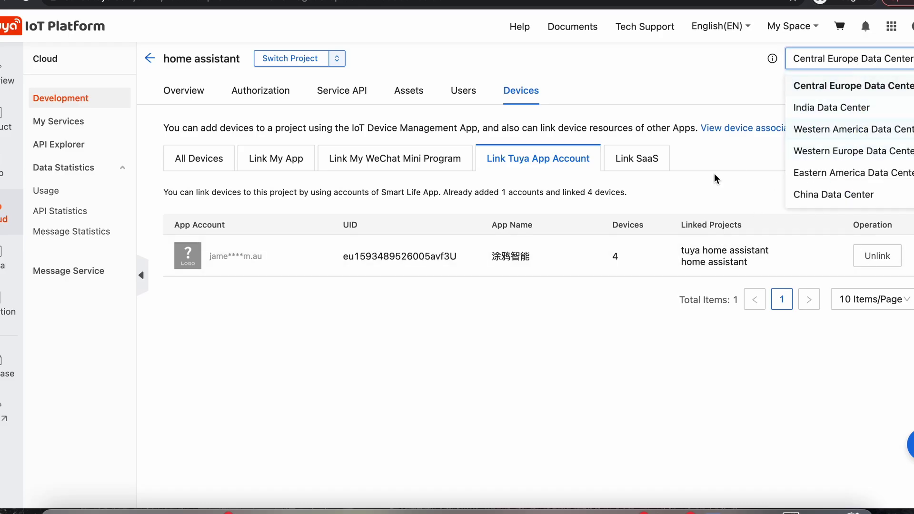
{"action": "left_click", "coordinate": [704, 198]}
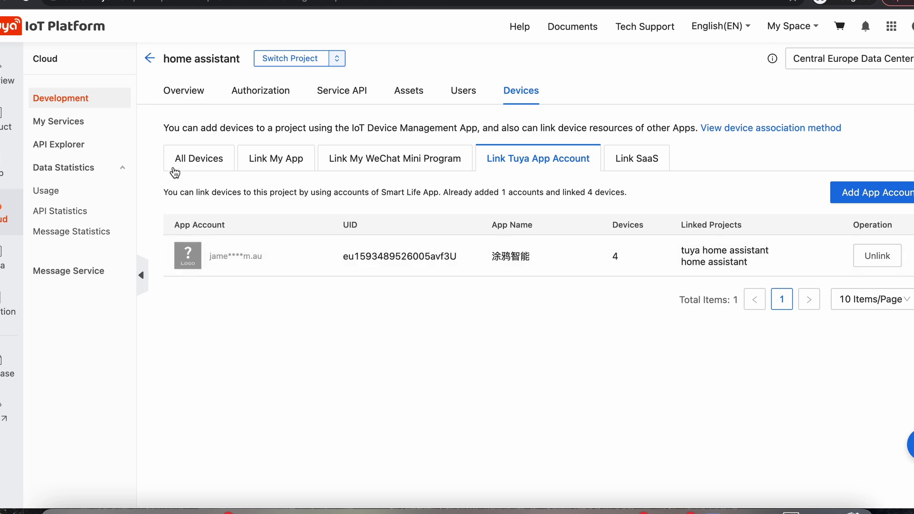
- List all devices and select the Playroom device's ID
{"action": "left_click", "coordinate": [188, 164]}
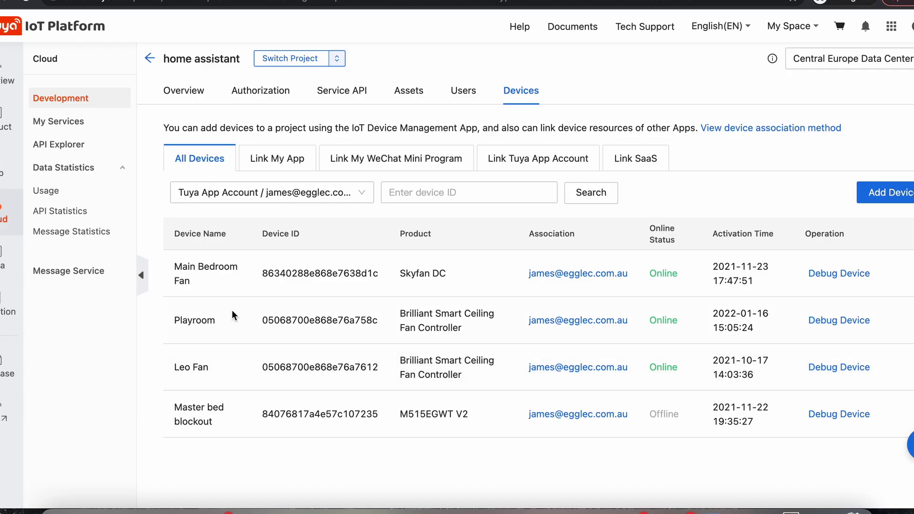
{"action": "left_click_drag", "start_coordinate": [197, 318], "coordinate": [690, 321]}
{"action": "left_click", "coordinate": [340, 323]}
{"action": "left_click_drag", "start_coordinate": [261, 320], "coordinate": [377, 320]}
{"action": "key", "text": "super+c"}
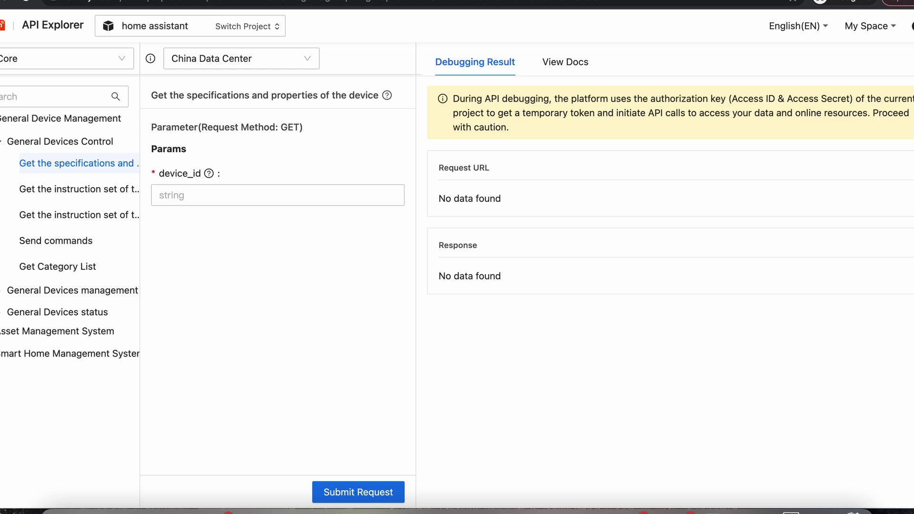
- In API Explorer, expand Smart Home Management System > Device Management and pick Get device details
{"action": "left_click", "coordinate": [1, 118]}
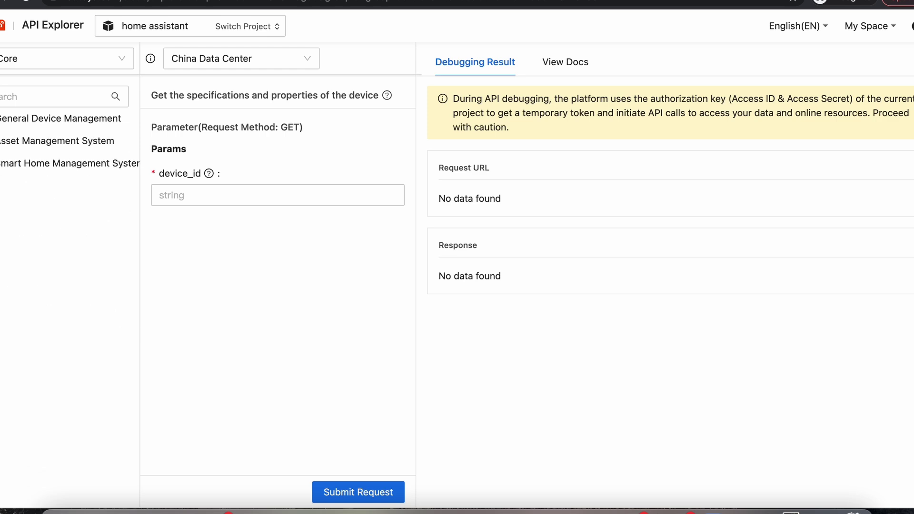
{"action": "left_click", "coordinate": [1, 163]}
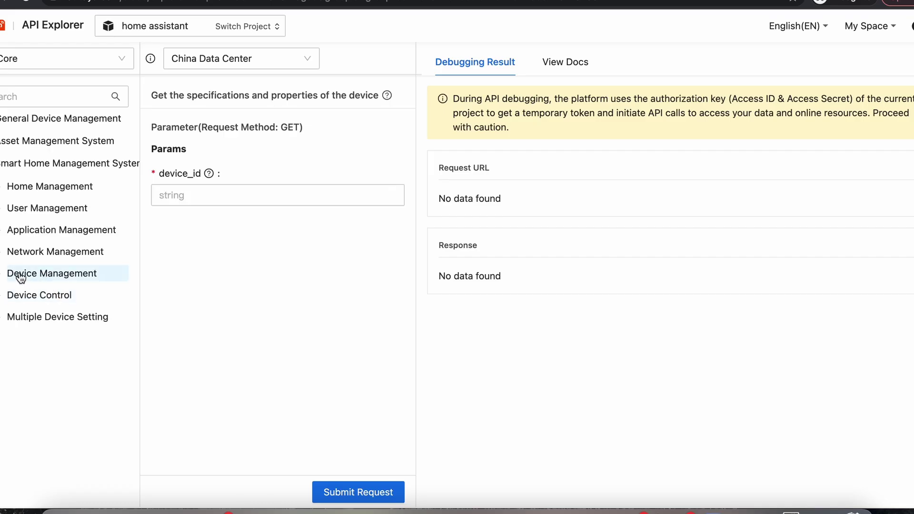
{"action": "left_click", "coordinate": [5, 272]}
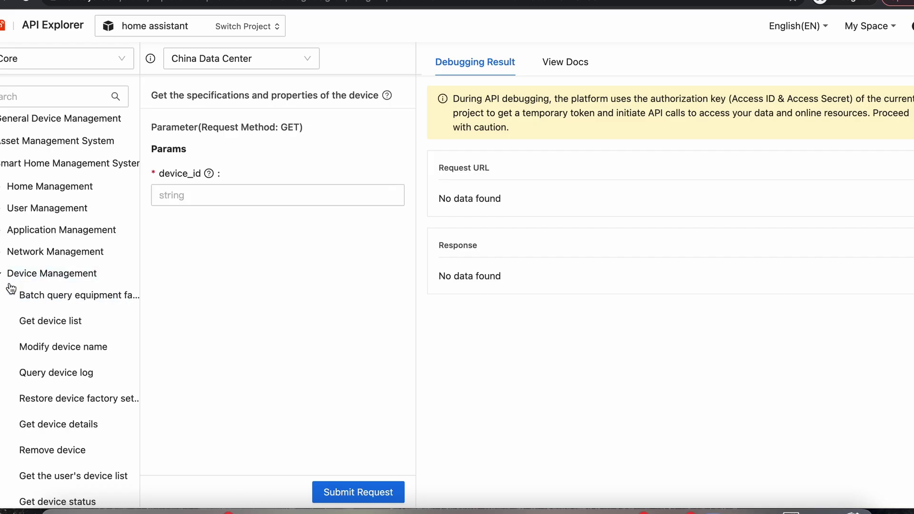
{"action": "scroll", "coordinate": [53, 339], "scroll_direction": "down", "scroll_amount": 3}
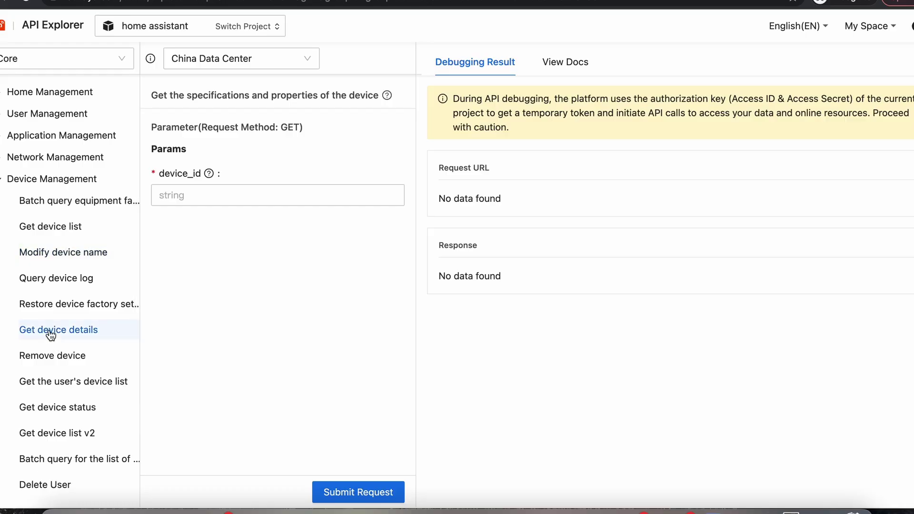
{"action": "left_click", "coordinate": [51, 330]}
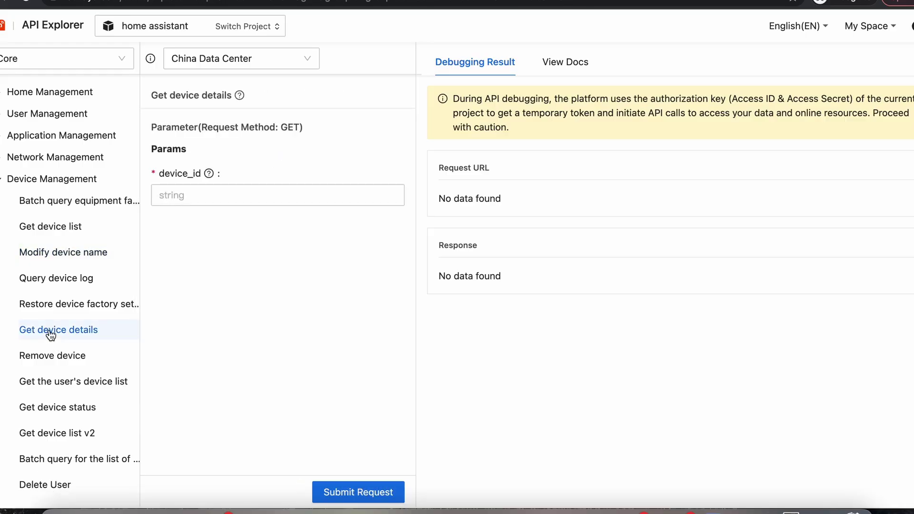
- Submit Get device details with the pasted Playroom device ID to Central Europe Data Center
{"action": "left_click", "coordinate": [210, 198]}
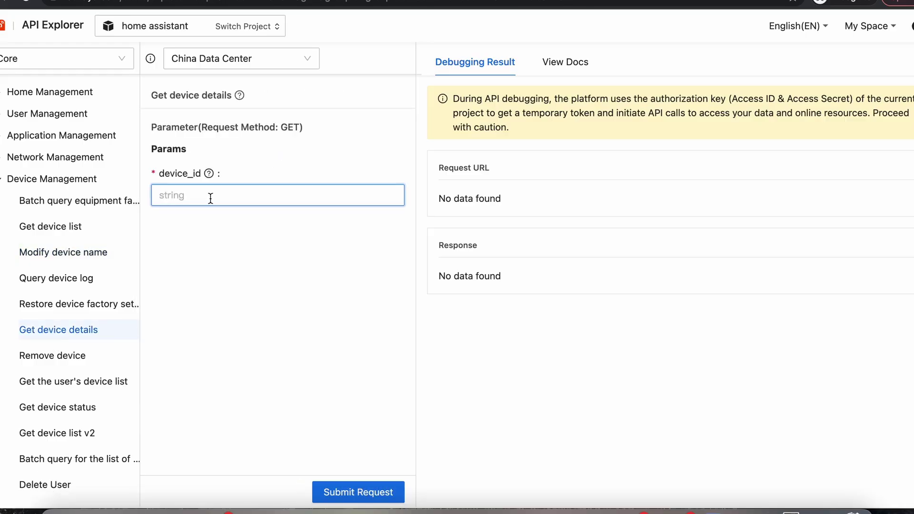
{"action": "key", "text": "super+v"}
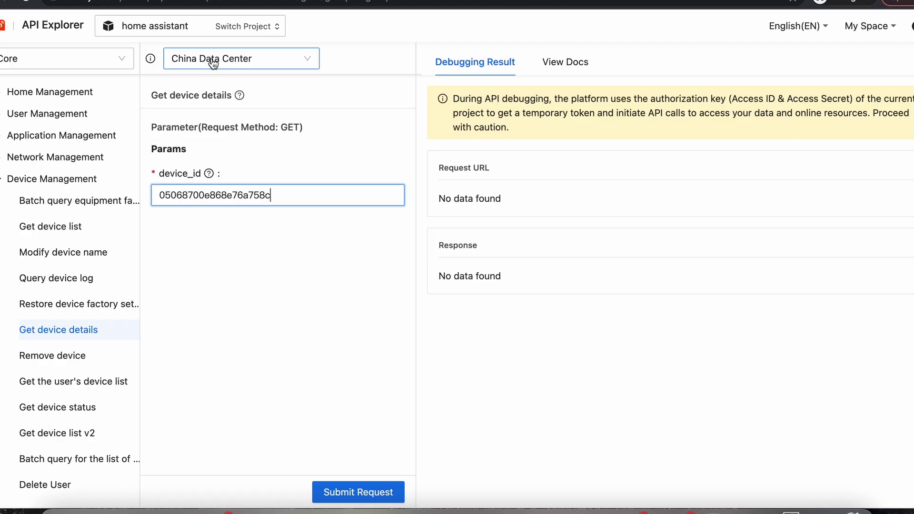
{"action": "left_click", "coordinate": [290, 62]}
{"action": "left_click", "coordinate": [292, 62]}
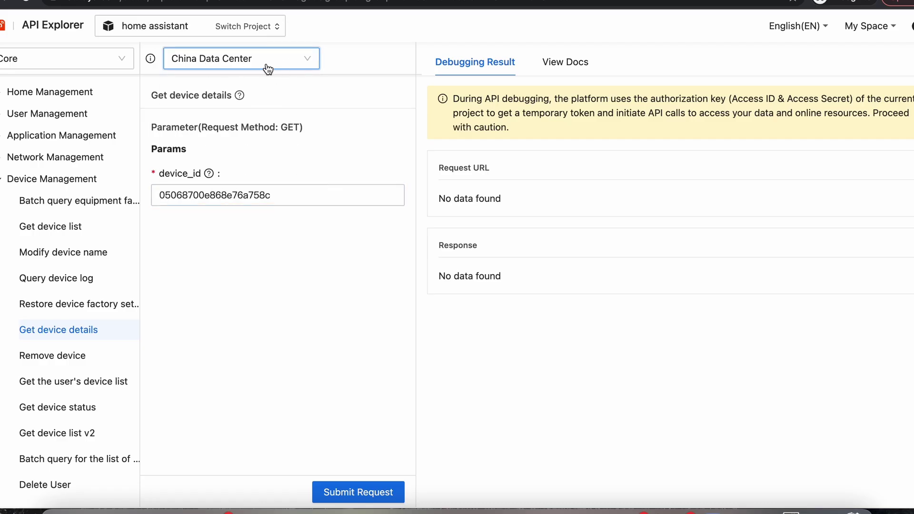
{"action": "left_click", "coordinate": [267, 66]}
{"action": "left_click", "coordinate": [239, 109]}
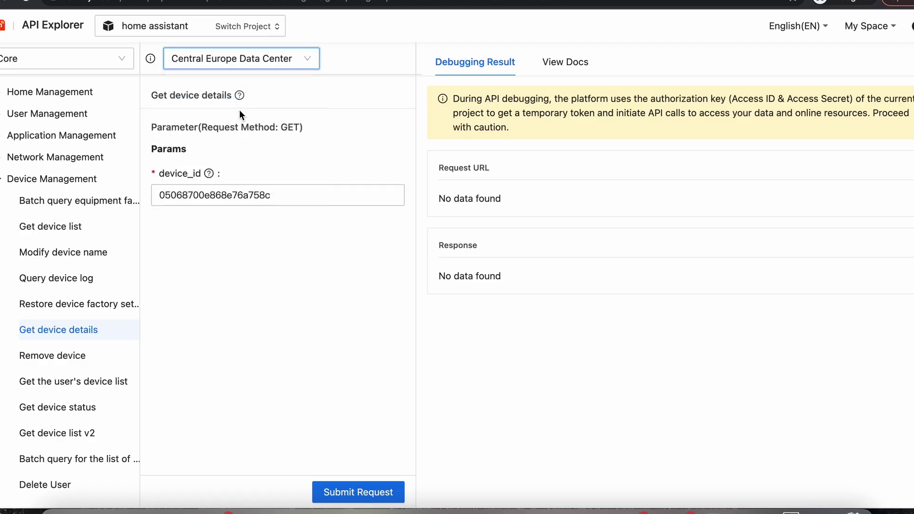
{"action": "left_click", "coordinate": [291, 63]}
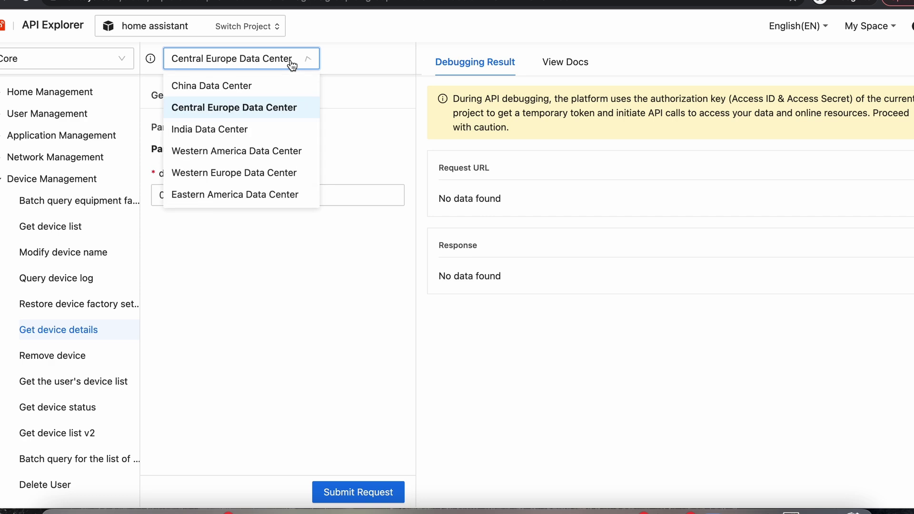
{"action": "left_click", "coordinate": [233, 106]}
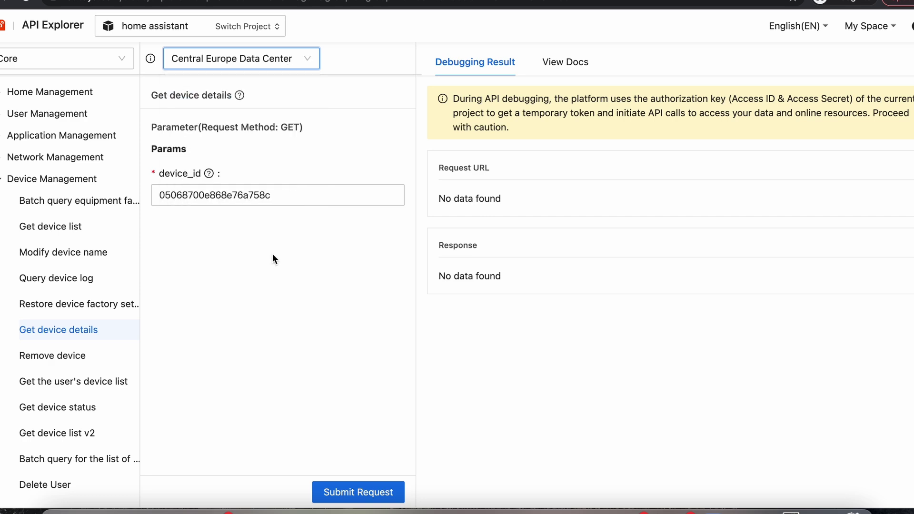
{"action": "left_click", "coordinate": [354, 492]}
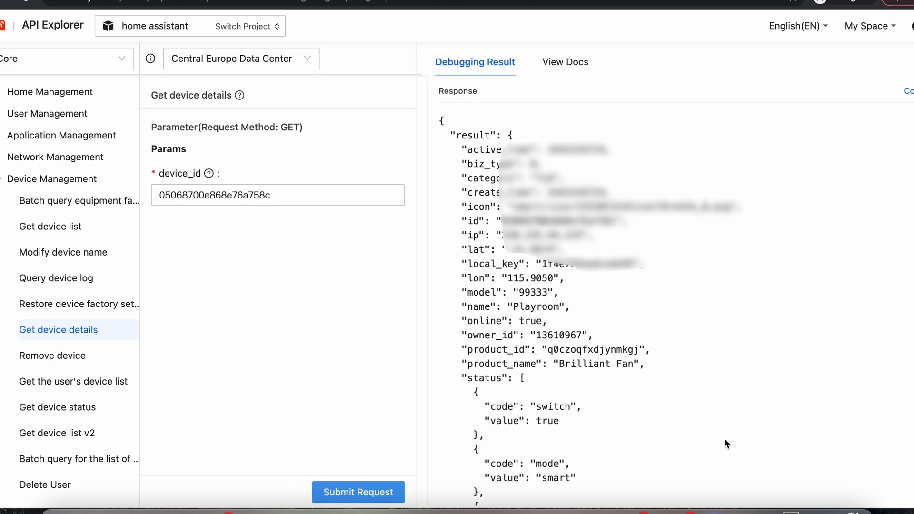
- Select the Playroom Brilliant Fan's local_key value in the device details response
{"action": "left_click_drag", "start_coordinate": [456, 264], "coordinate": [528, 268]}
{"action": "left_click", "coordinate": [527, 268]}
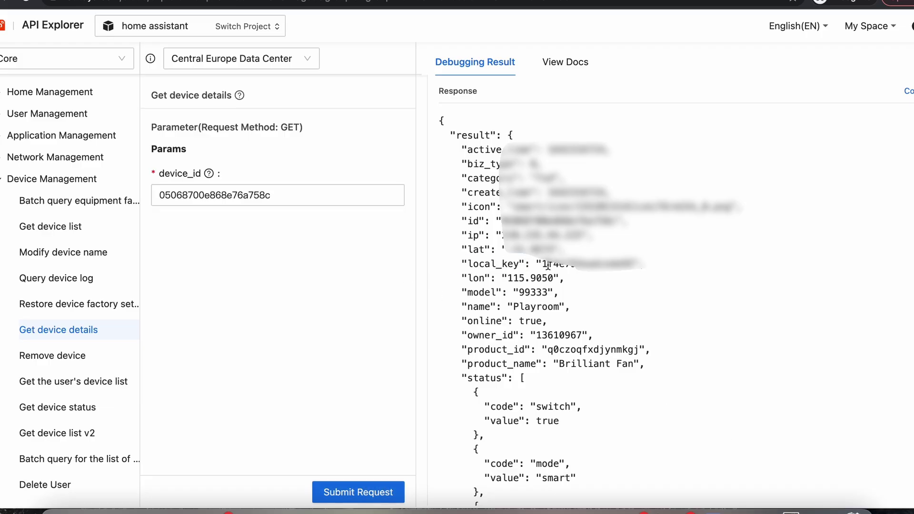
{"action": "left_click_drag", "start_coordinate": [542, 264], "coordinate": [634, 265]}
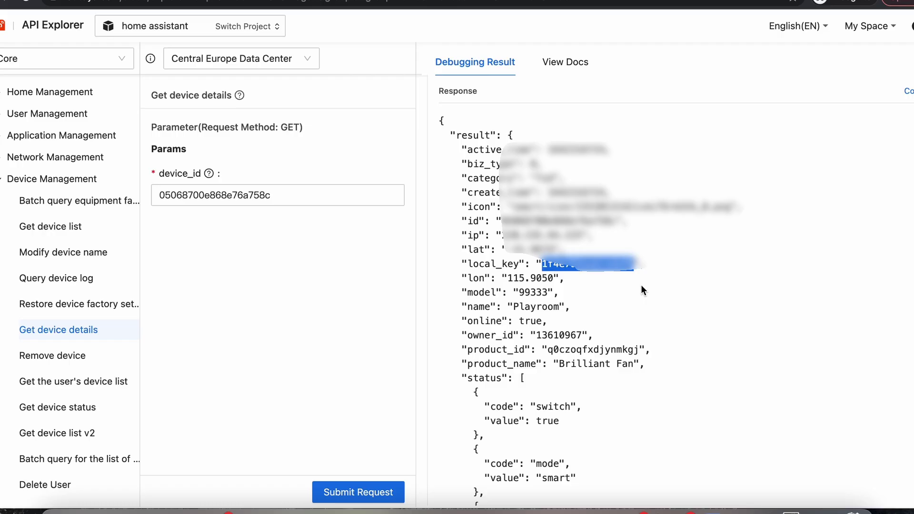
{"action": "scroll", "coordinate": [44, 322], "scroll_direction": "down", "scroll_amount": 3}
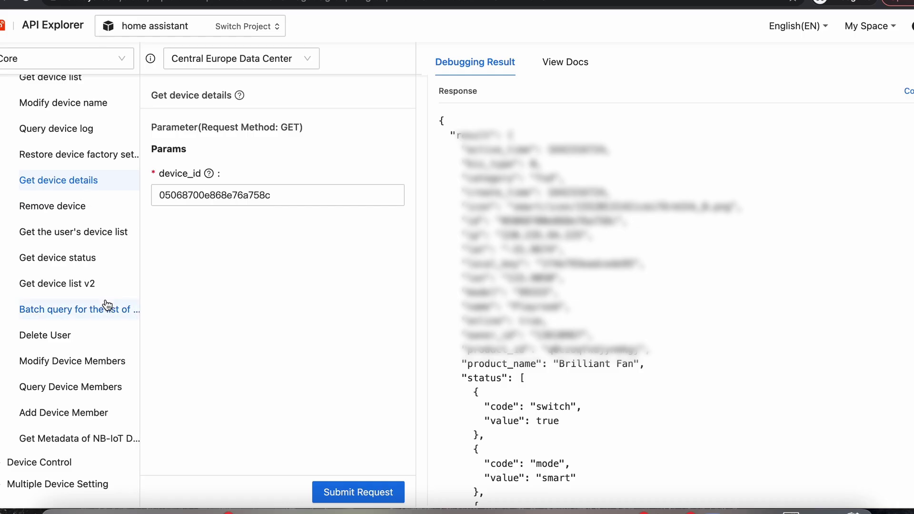
- Open Get Device Specification Attribute under Device Control, paste the fan's device ID and submit
{"action": "left_click", "coordinate": [39, 462]}
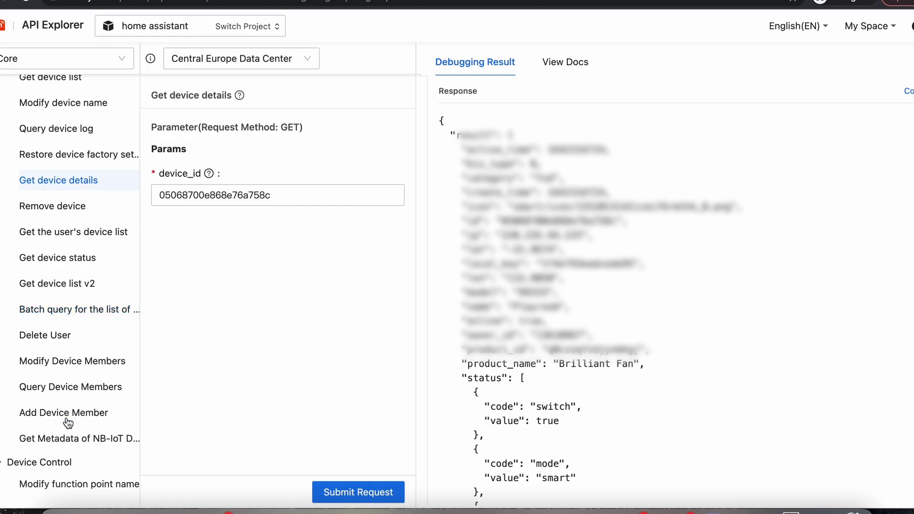
{"action": "scroll", "coordinate": [68, 423], "scroll_direction": "down", "scroll_amount": 4}
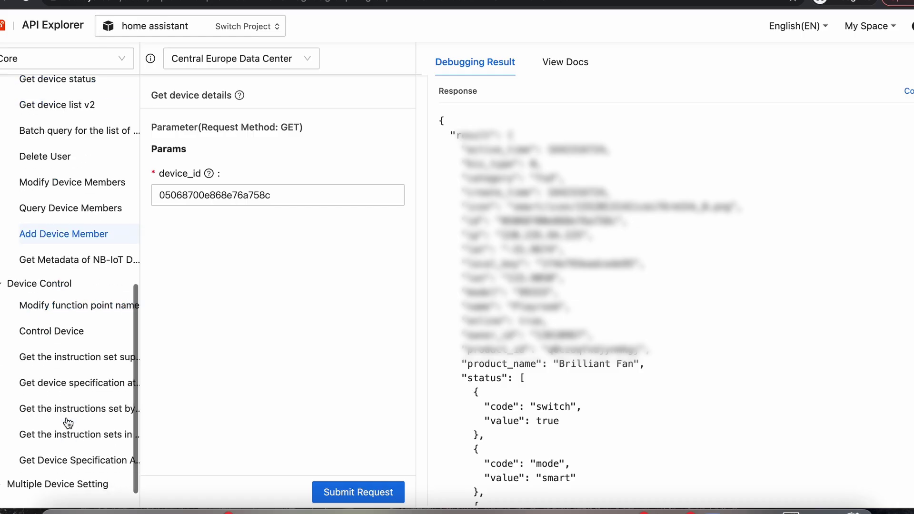
{"action": "left_click", "coordinate": [83, 437]}
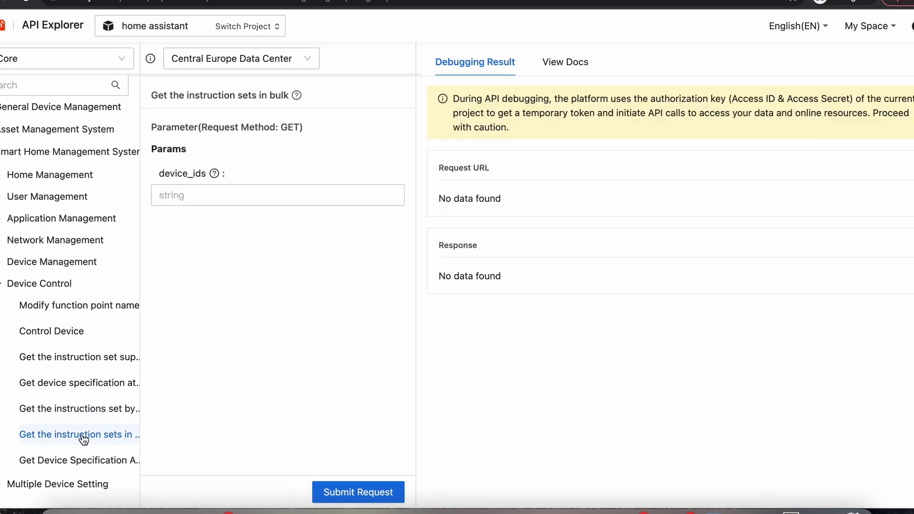
{"action": "left_click", "coordinate": [48, 461]}
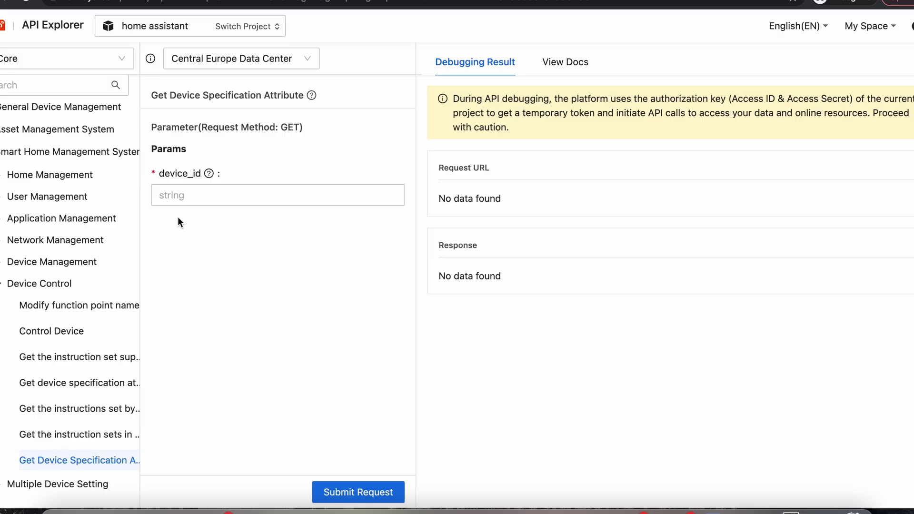
{"action": "left_click", "coordinate": [188, 199]}
{"action": "left_click", "coordinate": [188, 200]}
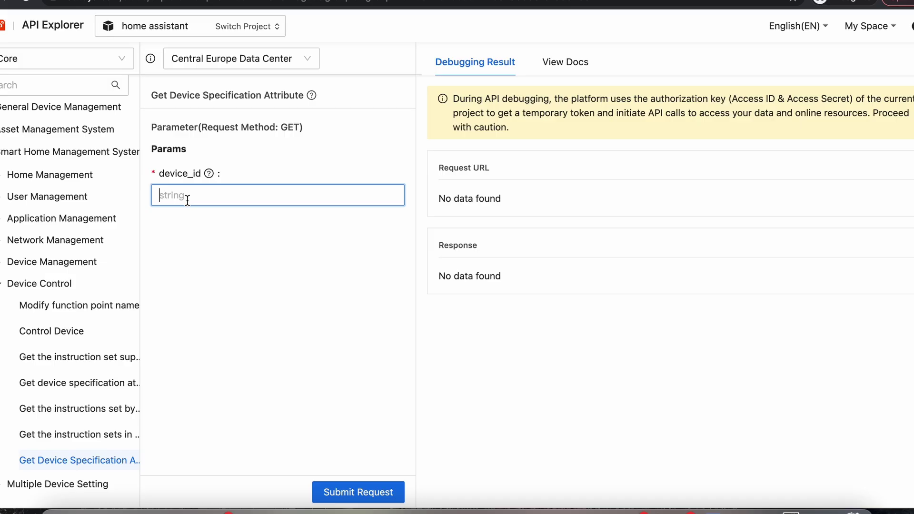
{"action": "key", "text": "ctrl+v"}
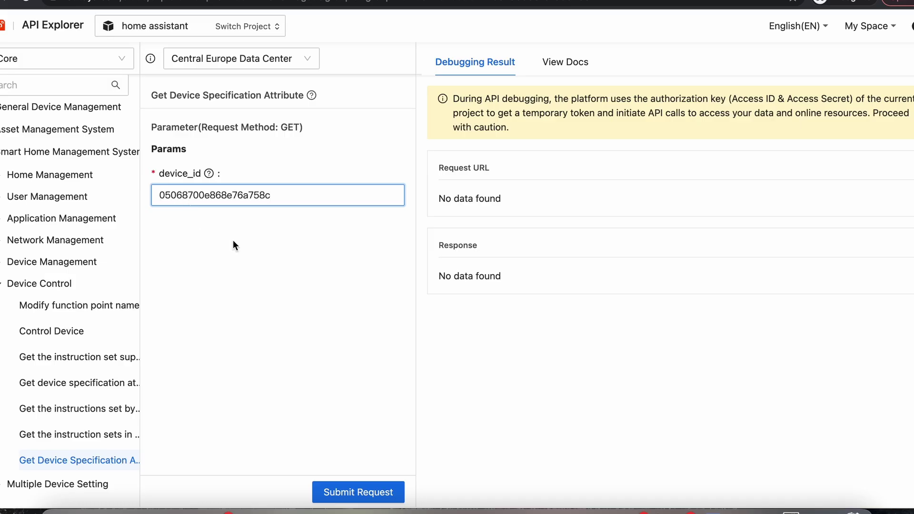
{"action": "left_click", "coordinate": [340, 483]}
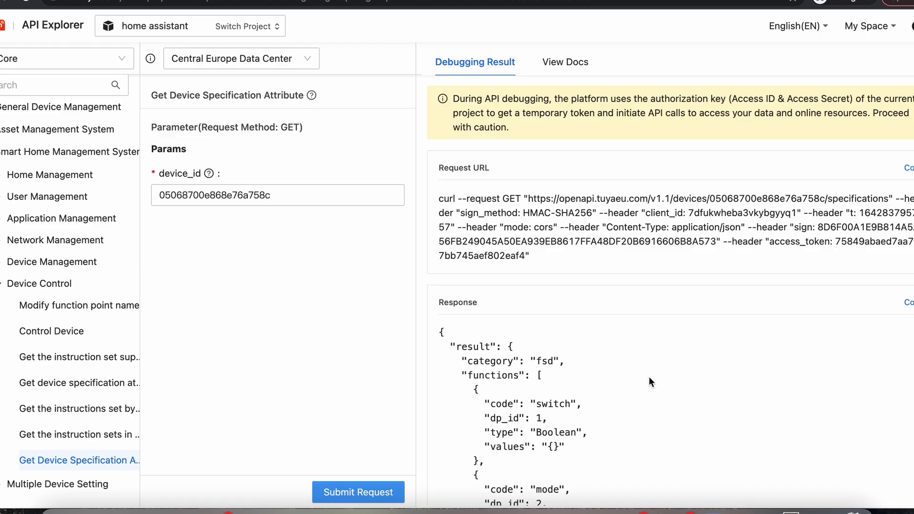
- Highlight the switch and mode dp_ids and mode's allowed values in the specification response
{"action": "scroll", "coordinate": [649, 376], "scroll_direction": "down", "scroll_amount": 3}
{"action": "scroll", "coordinate": [649, 381], "scroll_direction": "down", "scroll_amount": 1}
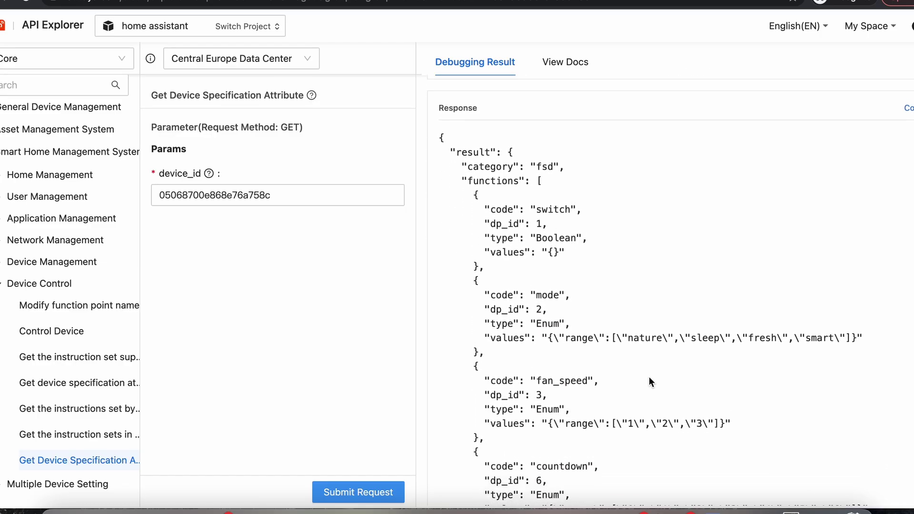
{"action": "left_click_drag", "start_coordinate": [485, 208], "coordinate": [557, 210]}
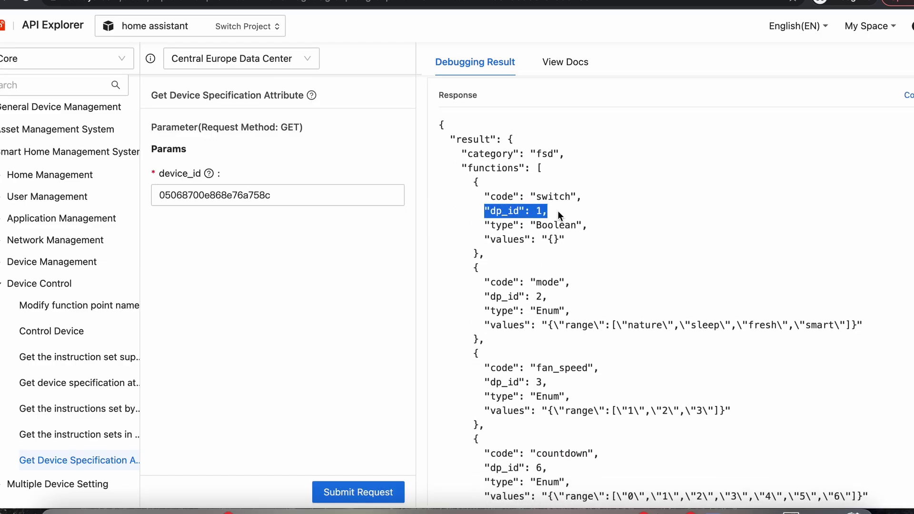
{"action": "left_click", "coordinate": [624, 245]}
{"action": "scroll", "coordinate": [583, 260], "scroll_direction": "down", "scroll_amount": 3}
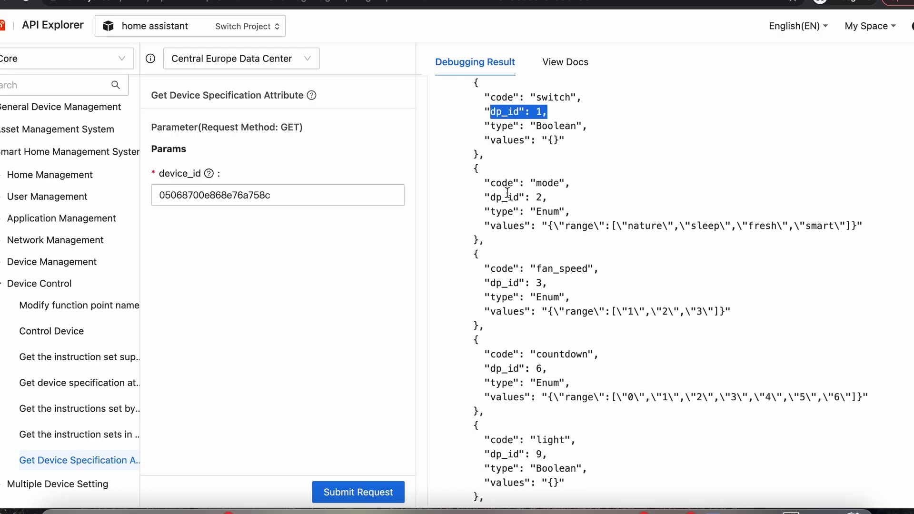
{"action": "left_click_drag", "start_coordinate": [496, 197], "coordinate": [548, 198]}
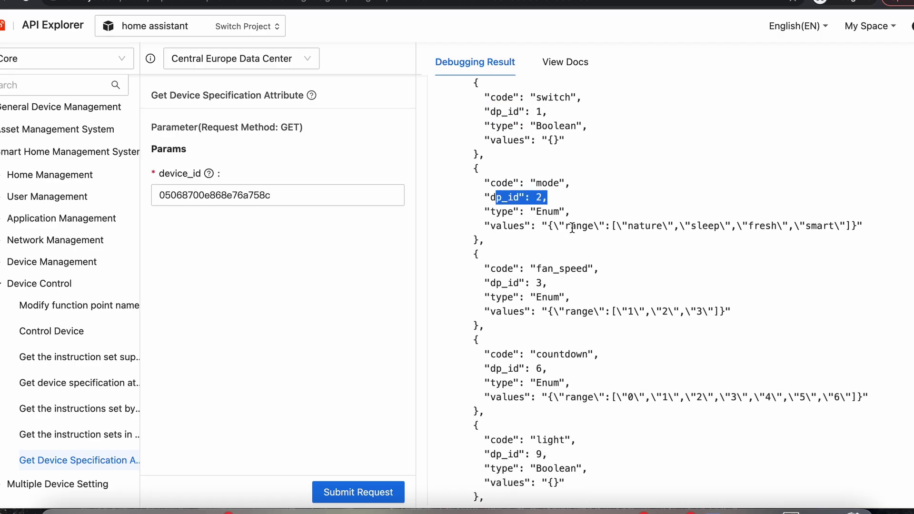
{"action": "left_click_drag", "start_coordinate": [484, 226], "coordinate": [858, 224]}
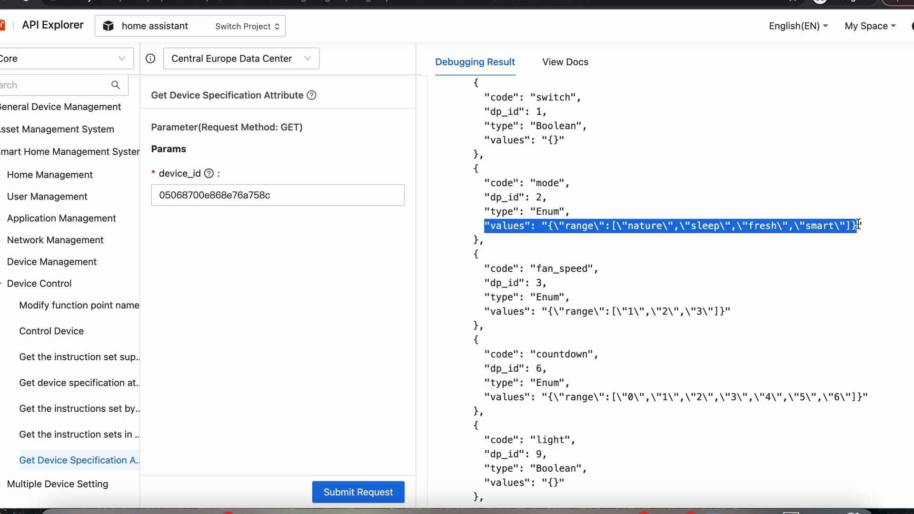
- Highlight the fan_speed data point's dp_id and its 1–3 range
{"action": "left_click_drag", "start_coordinate": [484, 282], "coordinate": [575, 298]}
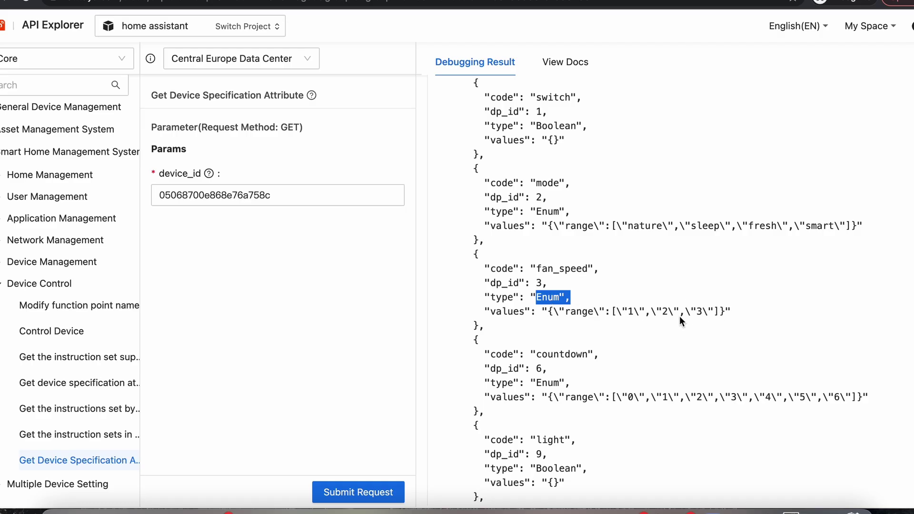
{"action": "left_click", "coordinate": [627, 309]}
{"action": "double_click", "coordinate": [628, 309]}
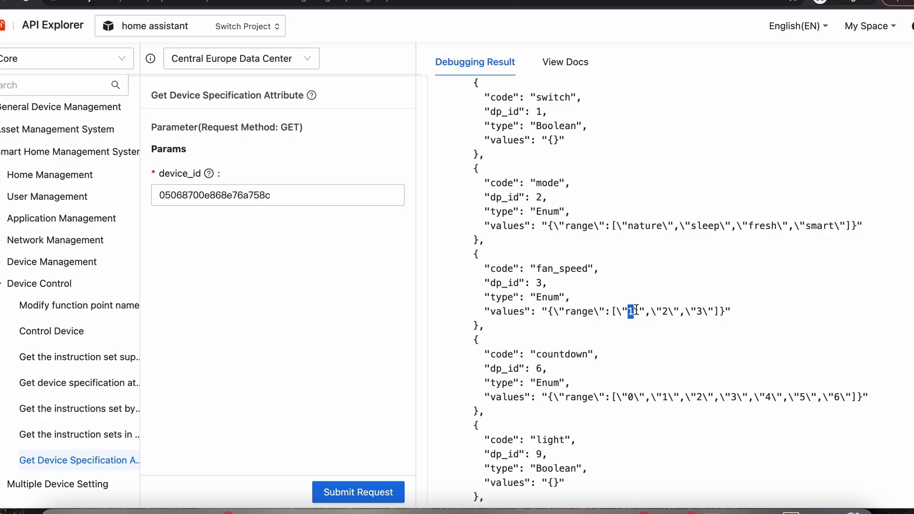
{"action": "left_click", "coordinate": [667, 310]}
{"action": "left_click_drag", "start_coordinate": [633, 303], "coordinate": [590, 310]}
{"action": "left_click", "coordinate": [643, 323]}
{"action": "scroll", "coordinate": [643, 323], "scroll_direction": "down", "scroll_amount": 2}
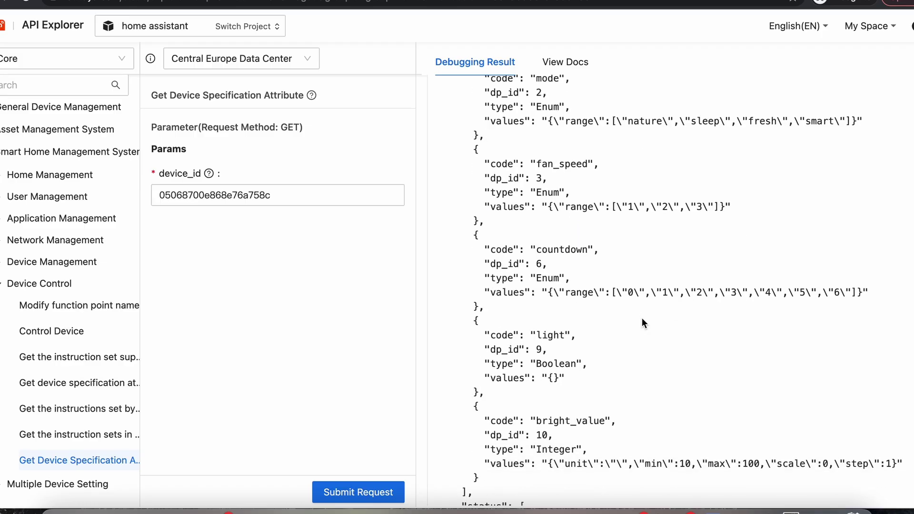
{"action": "scroll", "coordinate": [577, 292], "scroll_direction": "down", "scroll_amount": 2}
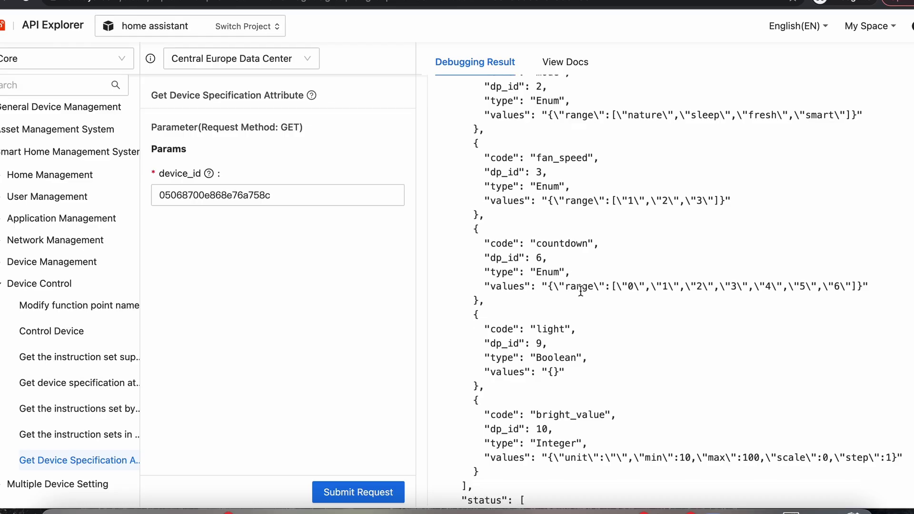
{"action": "left_click_drag", "start_coordinate": [489, 279], "coordinate": [542, 280]}
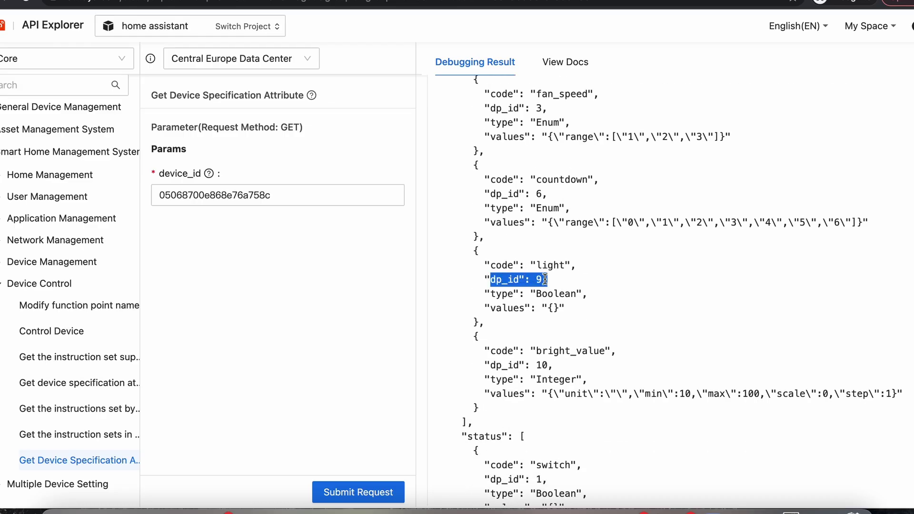
{"action": "scroll", "coordinate": [573, 347], "scroll_direction": "down", "scroll_amount": 1}
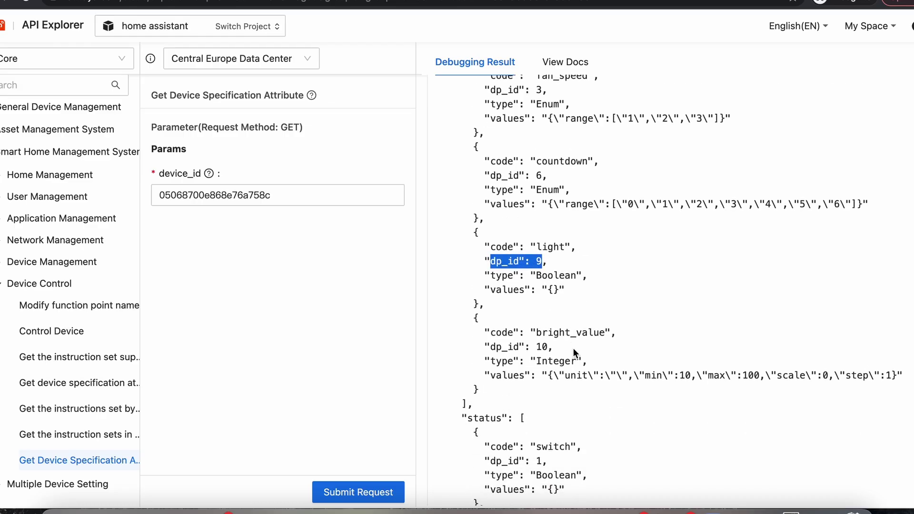
{"action": "left_click", "coordinate": [533, 276]}
{"action": "left_click_drag", "start_coordinate": [533, 276], "coordinate": [582, 279]}
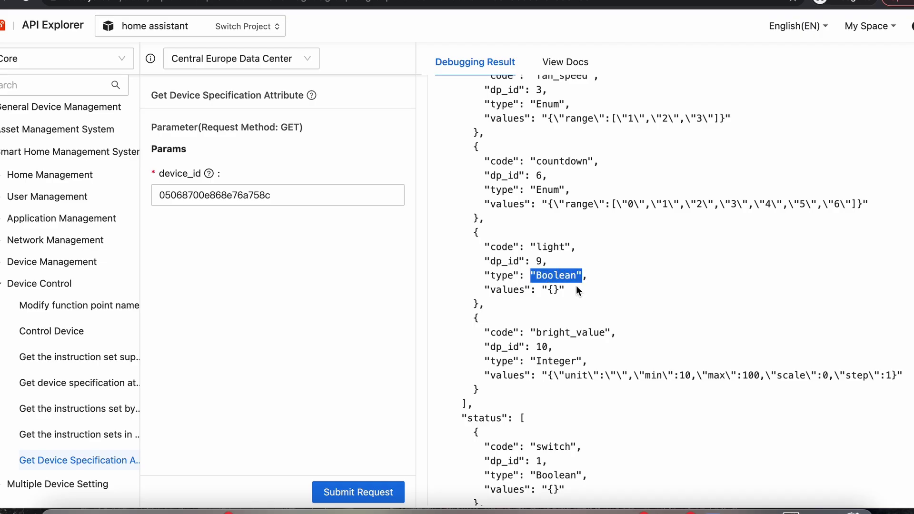
{"action": "scroll", "coordinate": [576, 285], "scroll_direction": "down", "scroll_amount": 2}
{"action": "double_click", "coordinate": [538, 284]}
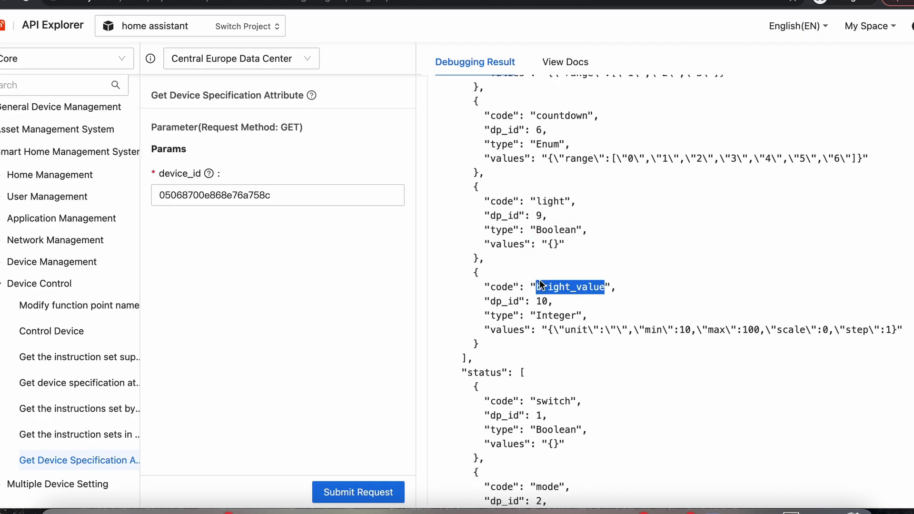
{"action": "left_click", "coordinate": [539, 317]}
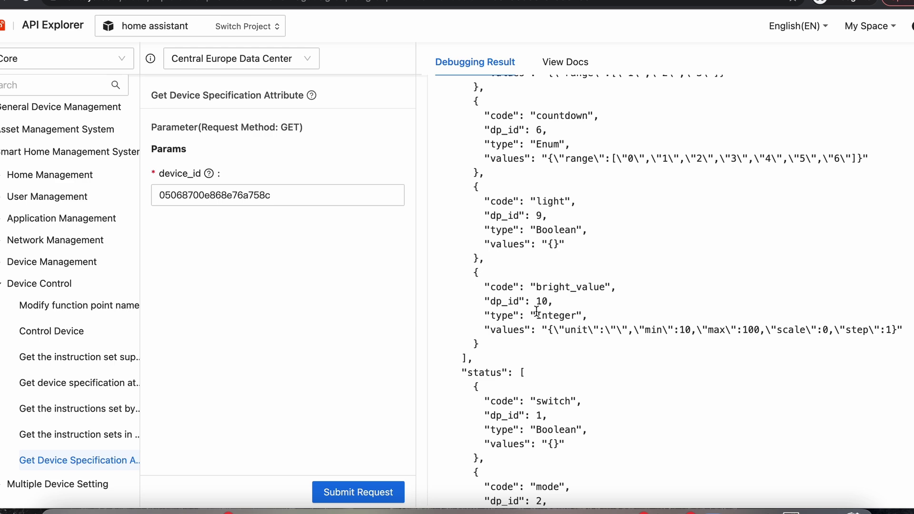
{"action": "left_click_drag", "start_coordinate": [530, 315], "coordinate": [606, 321]}
{"action": "left_click", "coordinate": [606, 318]}
{"action": "left_click_drag", "start_coordinate": [897, 329], "coordinate": [481, 332]}
{"action": "scroll", "coordinate": [482, 332], "scroll_direction": "down", "scroll_amount": 3}
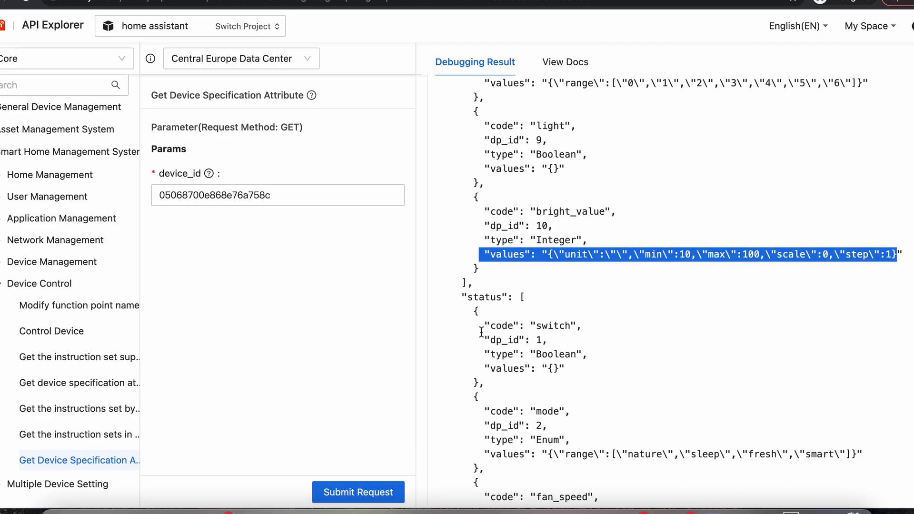
{"action": "scroll", "coordinate": [481, 332], "scroll_direction": "down", "scroll_amount": 5}
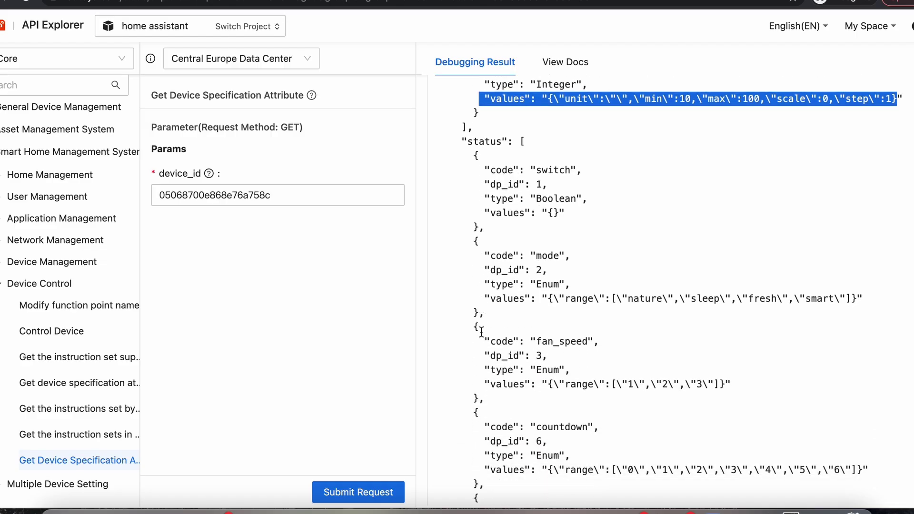
{"action": "scroll", "coordinate": [482, 331], "scroll_direction": "down", "scroll_amount": 1}
{"action": "scroll", "coordinate": [482, 332], "scroll_direction": "down", "scroll_amount": 8}
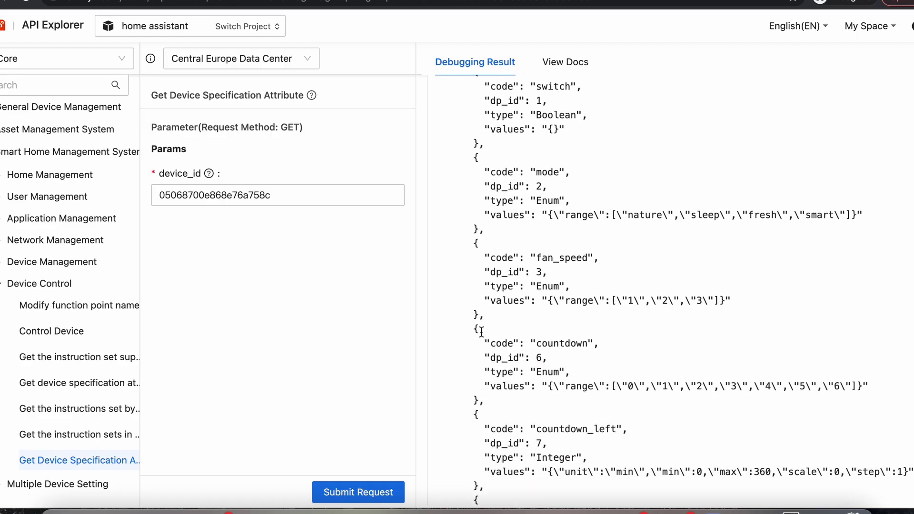
{"action": "scroll", "coordinate": [482, 332], "scroll_direction": "up", "scroll_amount": 18}
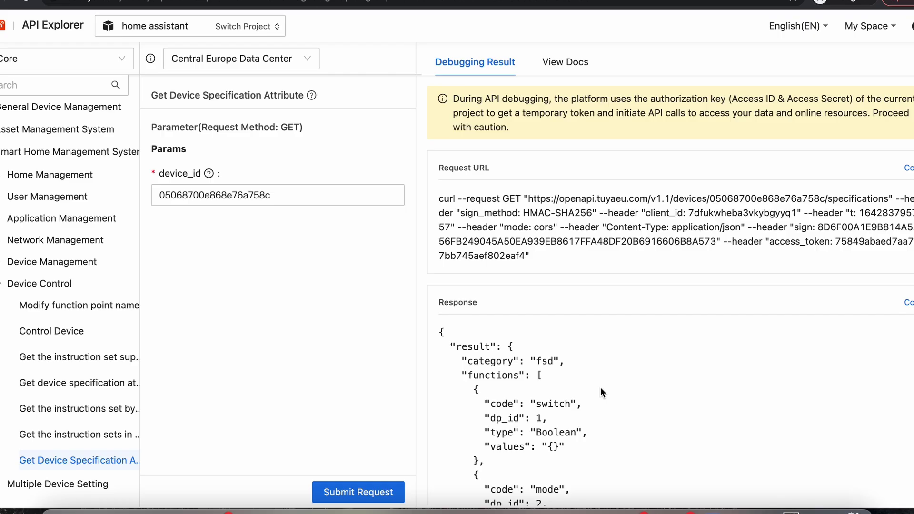
- Collapse the Device Control endpoint group in the API Explorer sidebar
{"action": "left_click", "coordinate": [3, 286]}
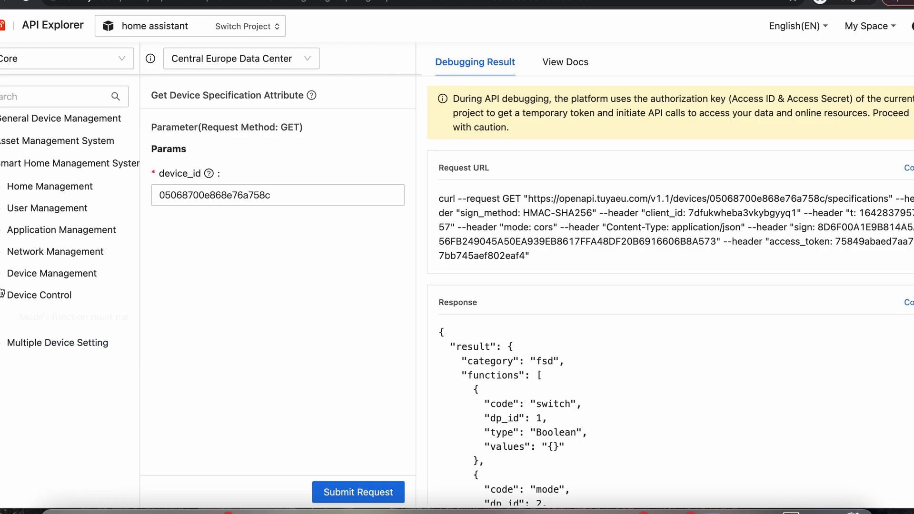